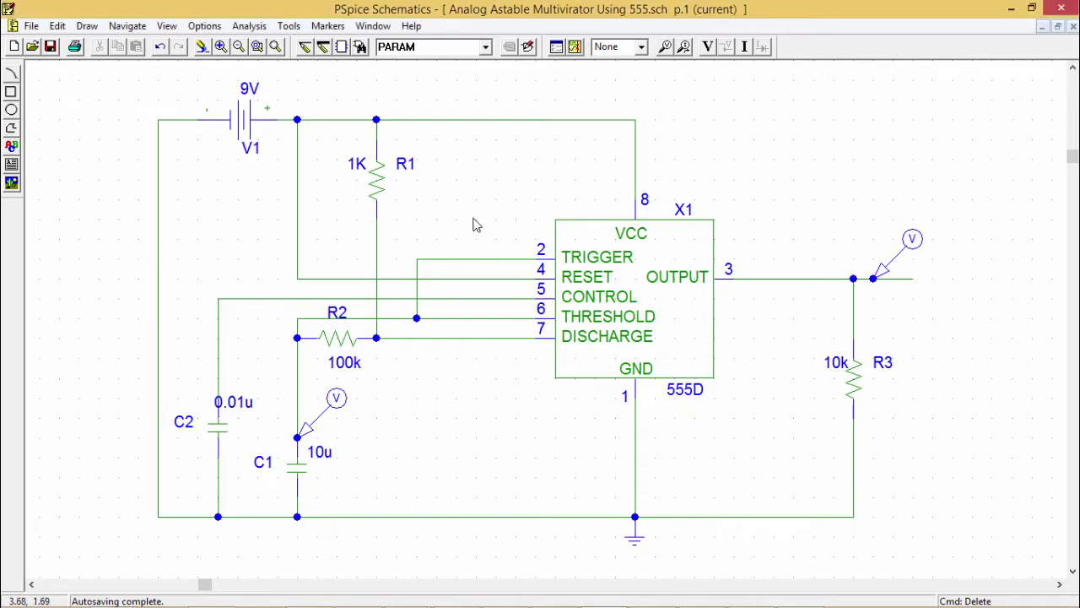
In Probe Setup, set data collection to All, leave text CSDF off, and review the Checkpoint and Startup options.
{"action": "left_click", "coordinate": [252, 26]}
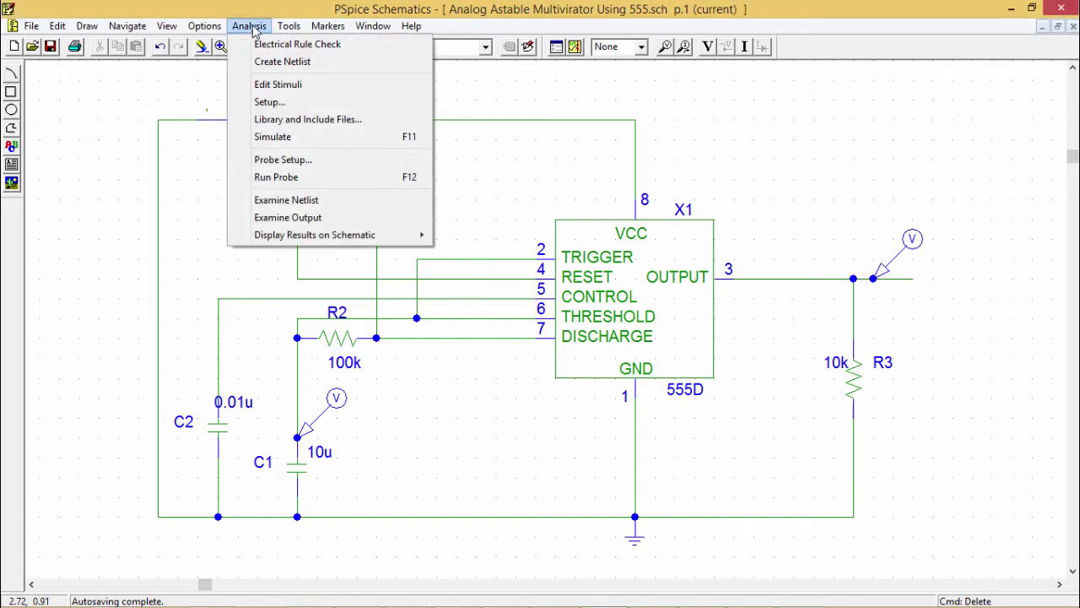
{"action": "left_click", "coordinate": [267, 160]}
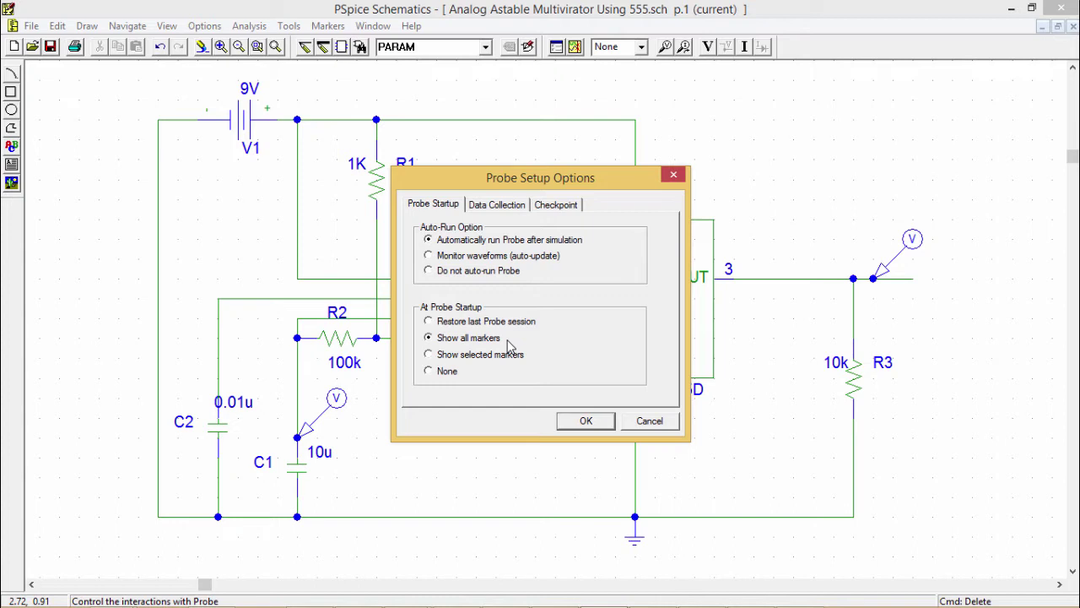
{"action": "left_click", "coordinate": [497, 207]}
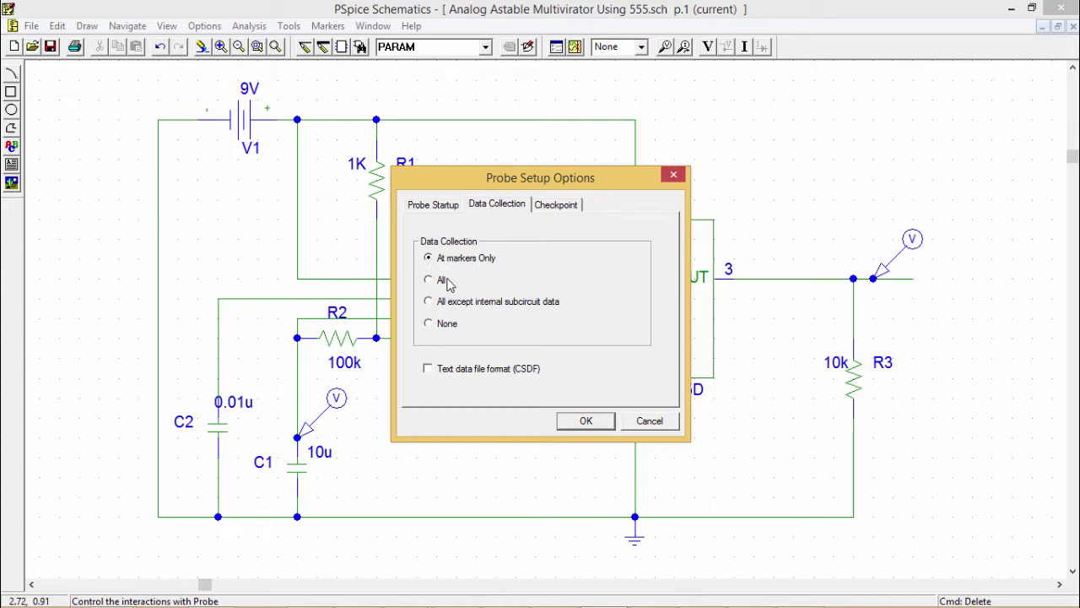
{"action": "left_click", "coordinate": [430, 279]}
{"action": "left_click", "coordinate": [428, 372]}
{"action": "left_click", "coordinate": [429, 369]}
{"action": "left_click", "coordinate": [559, 211]}
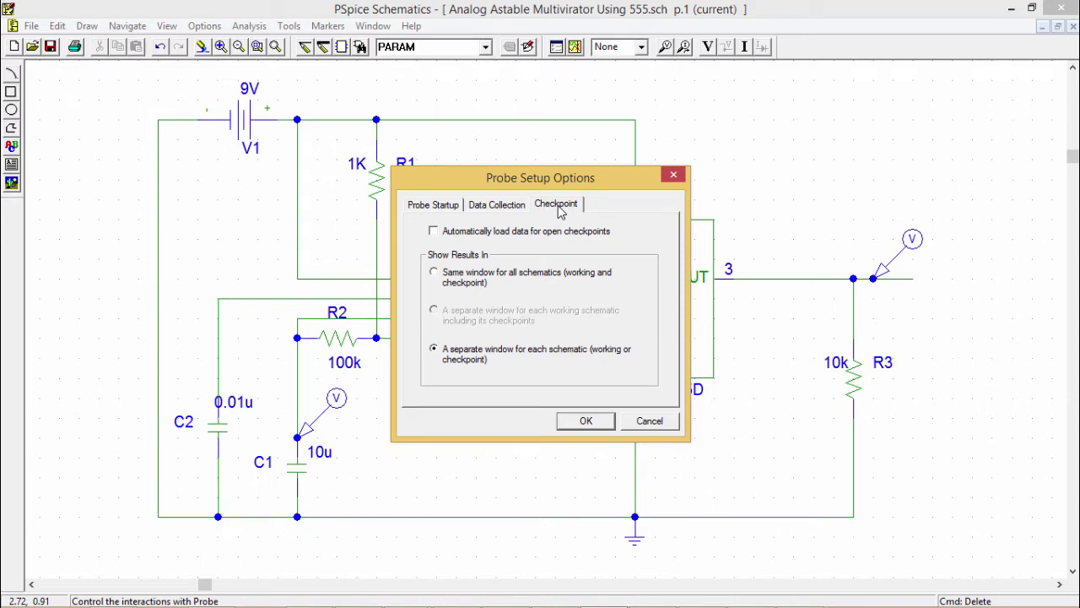
{"action": "left_click", "coordinate": [445, 211]}
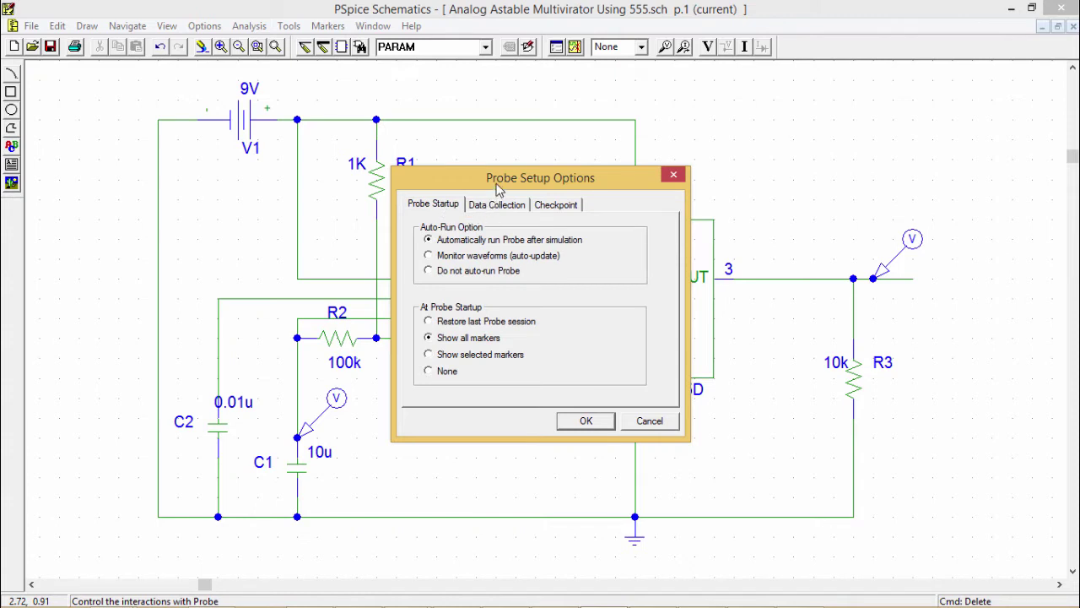
Apply the Probe setup, then dismiss the Analysis menu without starting a simulation.
{"action": "left_click", "coordinate": [588, 422]}
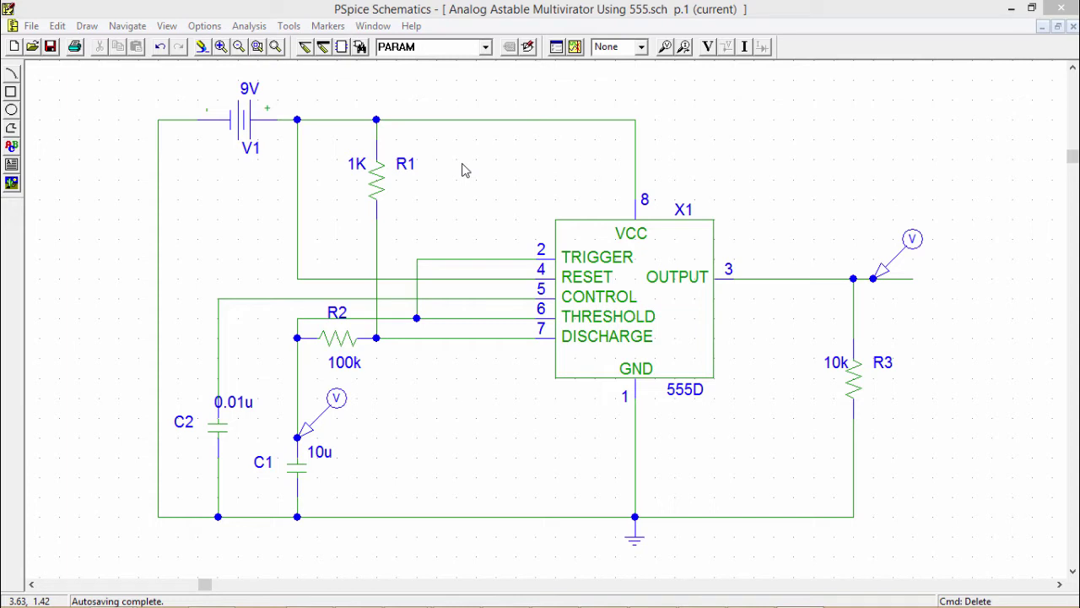
{"action": "left_click", "coordinate": [246, 27]}
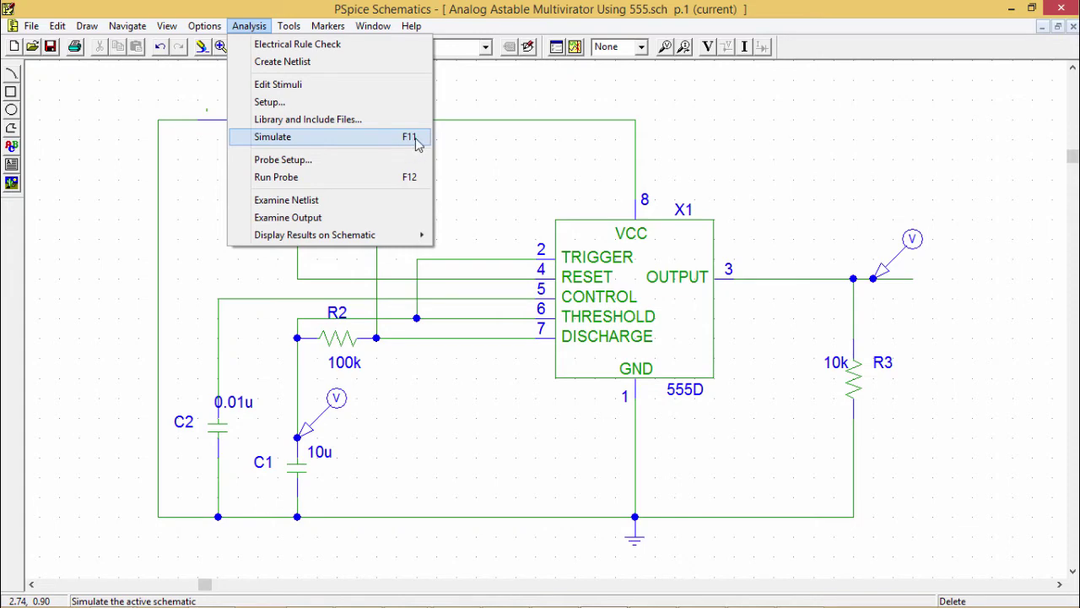
{"action": "left_click", "coordinate": [515, 104]}
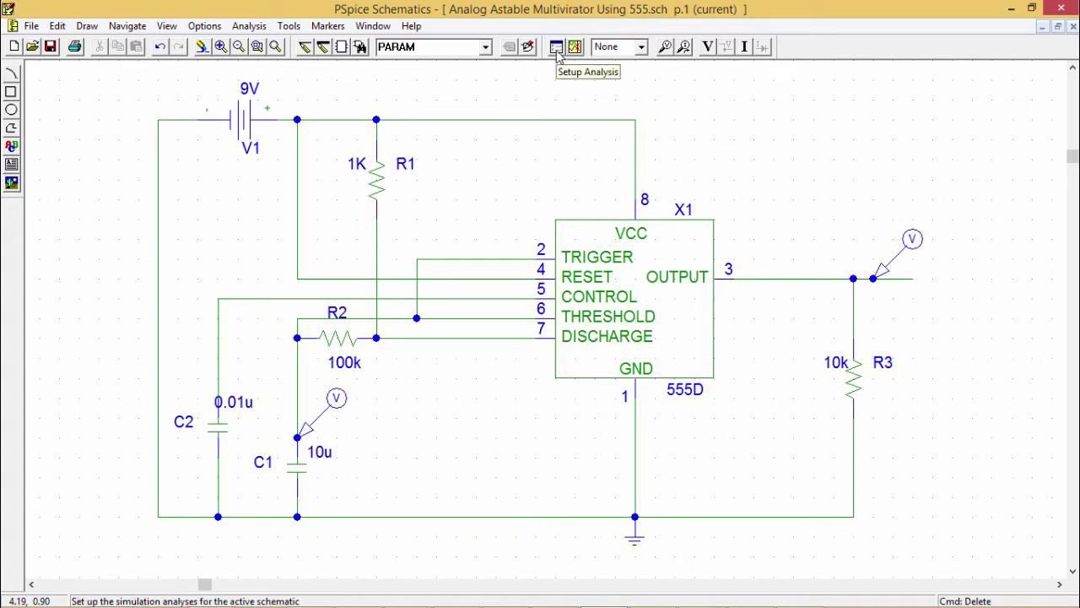
Give the Transient analysis a 0.1s print step and 6s final time, and close Analysis Setup.
{"action": "left_click", "coordinate": [557, 48]}
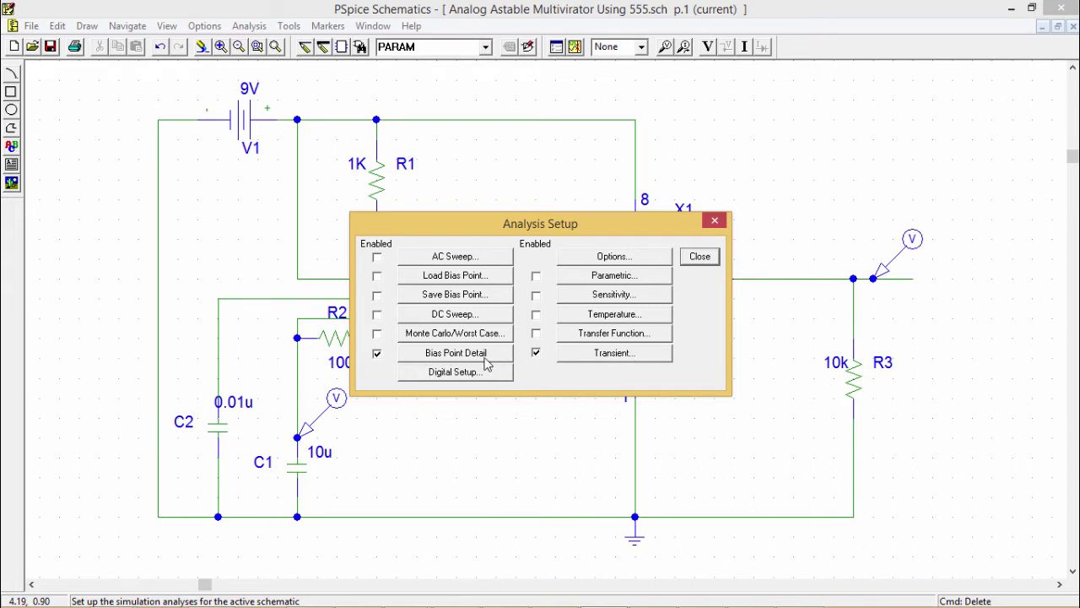
{"action": "left_click", "coordinate": [594, 355]}
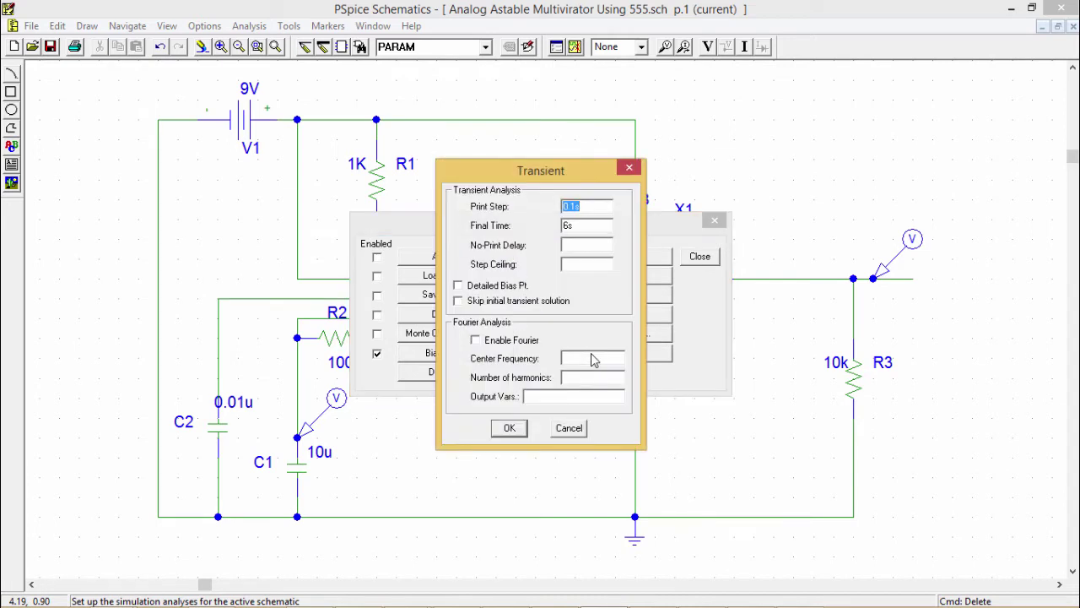
{"action": "left_click", "coordinate": [598, 207]}
{"action": "left_click", "coordinate": [510, 429]}
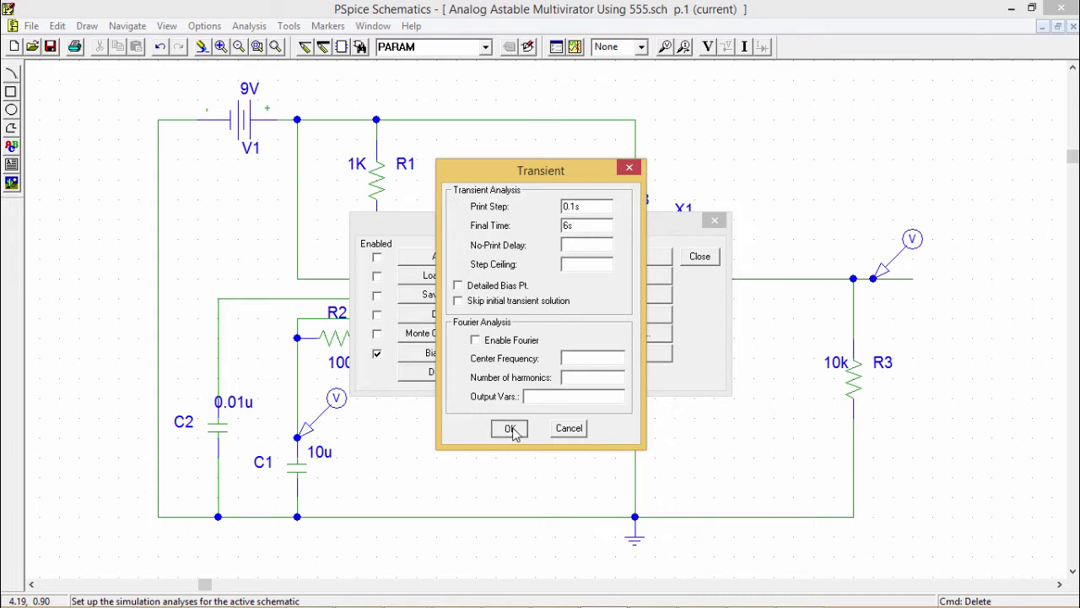
{"action": "left_click", "coordinate": [700, 258]}
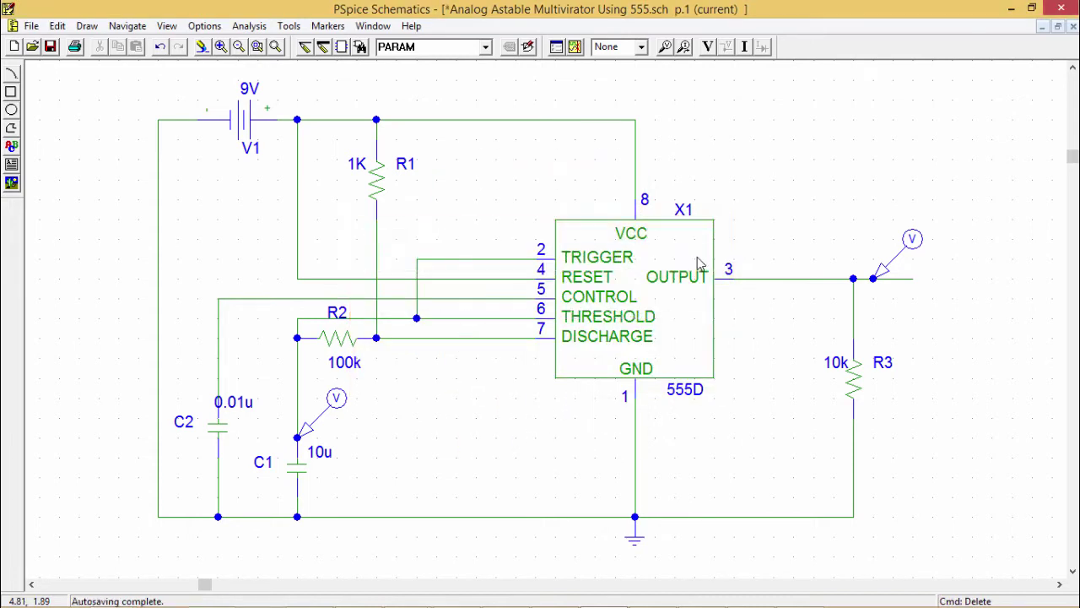
Run the simulation so Probe plots V(C1:2) and V(R3:1) from 0 to 6 s.
{"action": "left_click", "coordinate": [574, 48]}
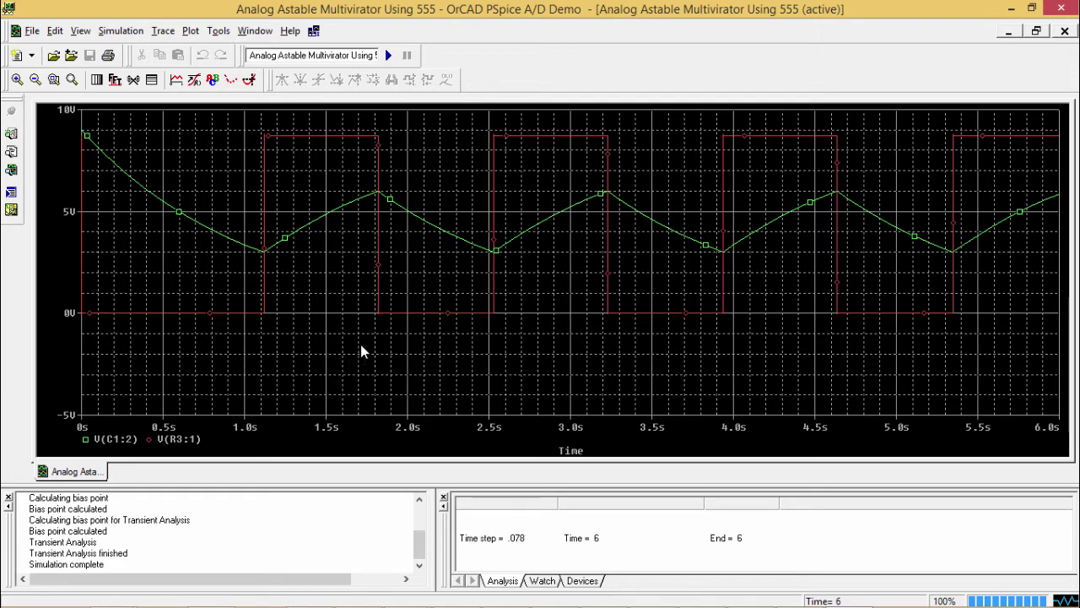
Open the time-axis Axis Settings and browse the Y Axis, X Grid and Y Grid tabs before returning to X Axis.
{"action": "double_click", "coordinate": [454, 426]}
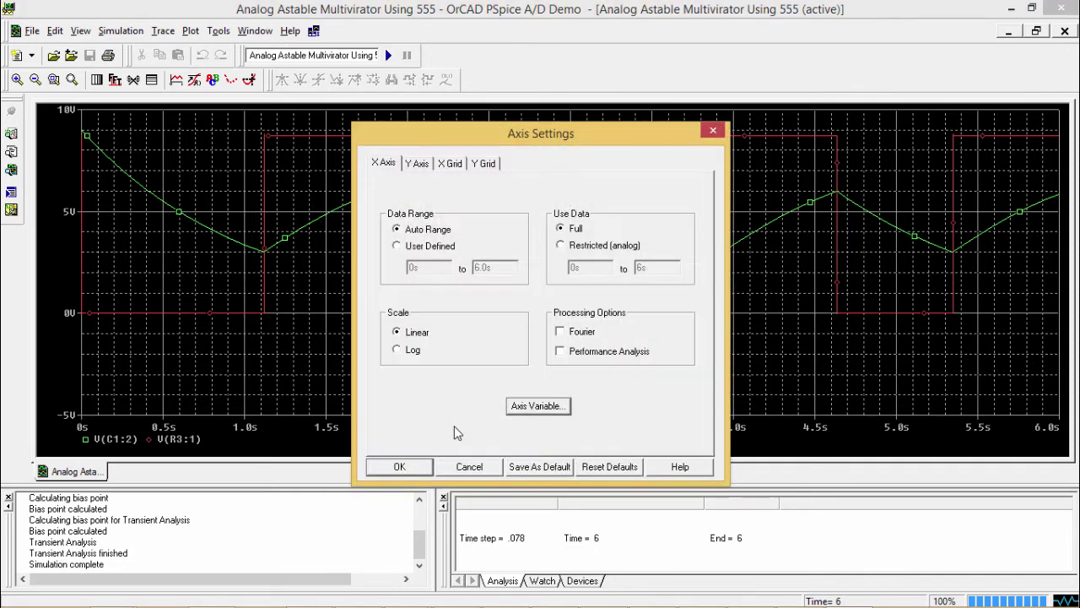
{"action": "left_click", "coordinate": [416, 164]}
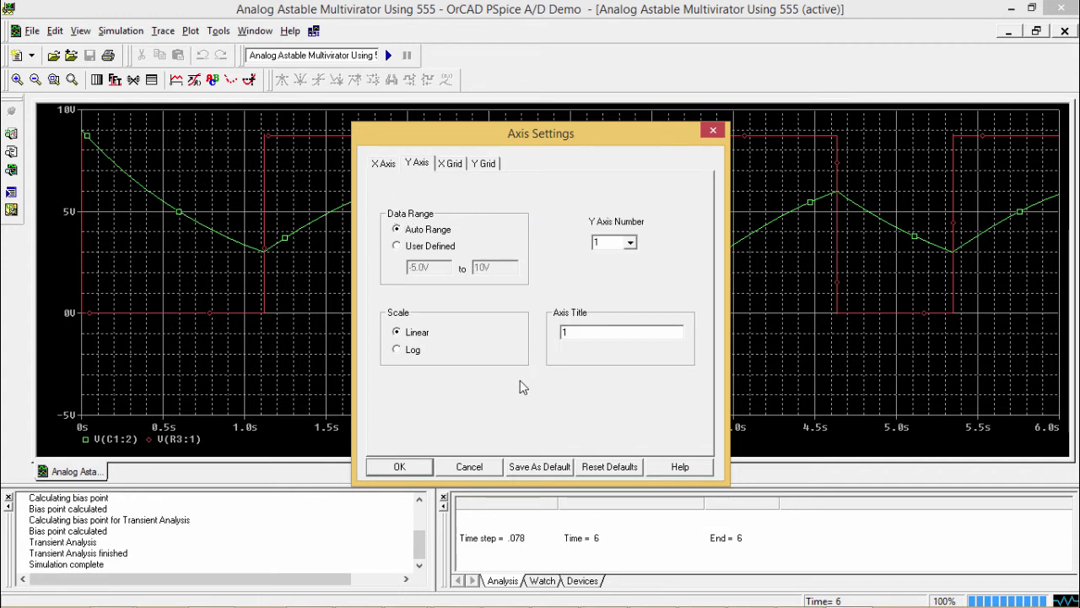
{"action": "left_click", "coordinate": [450, 169]}
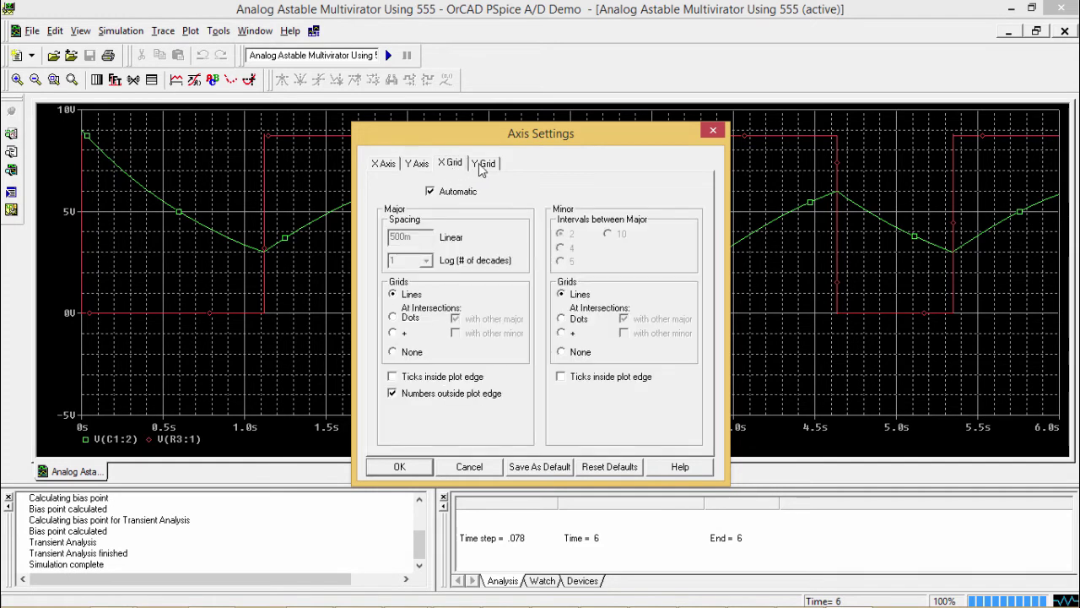
{"action": "left_click", "coordinate": [482, 167]}
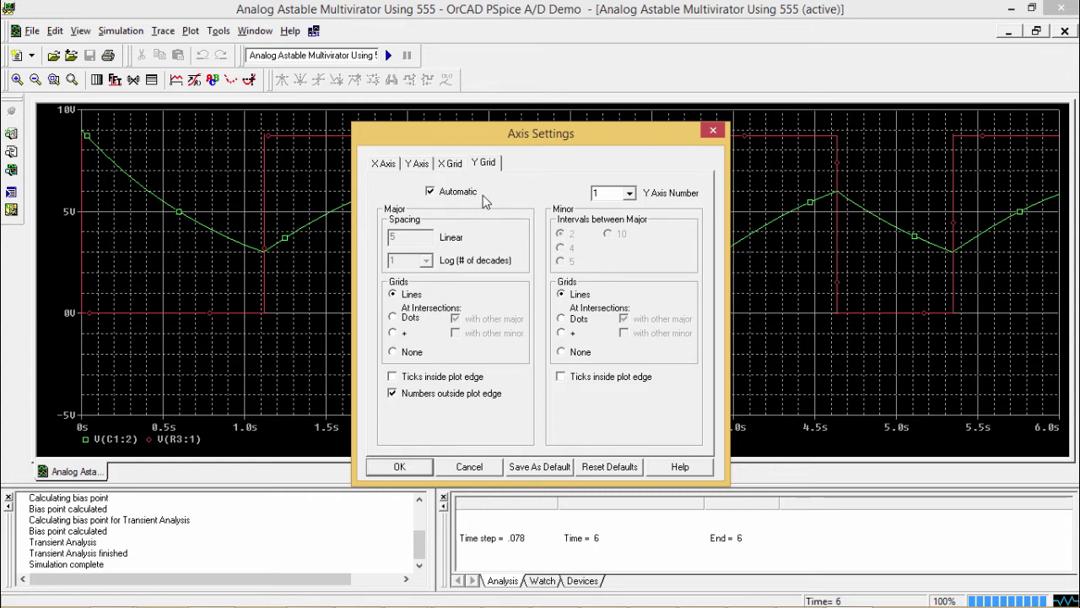
{"action": "left_click", "coordinate": [450, 164]}
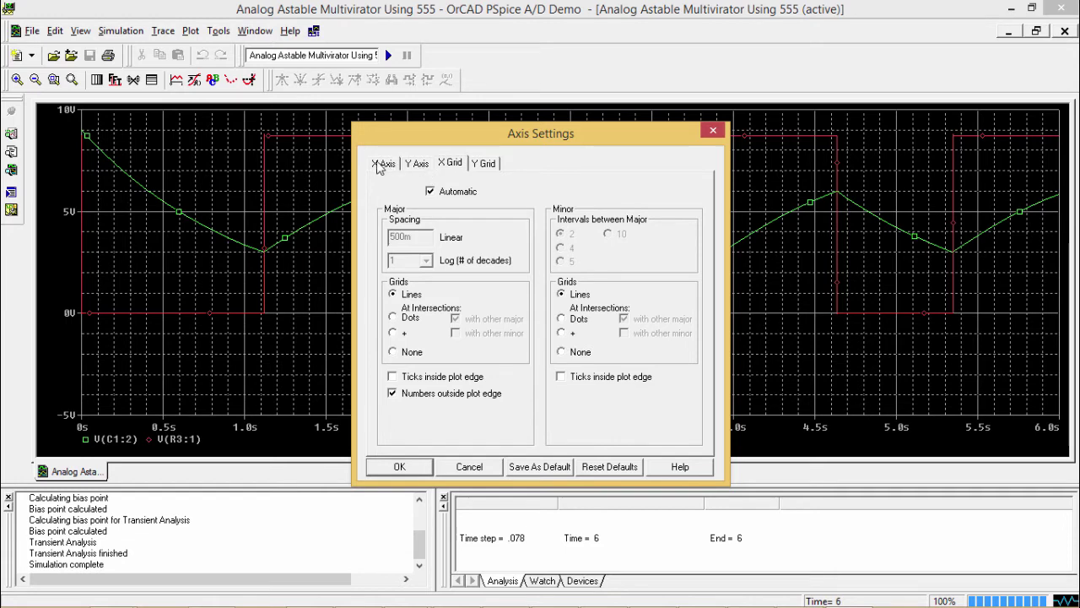
{"action": "left_click", "coordinate": [385, 163]}
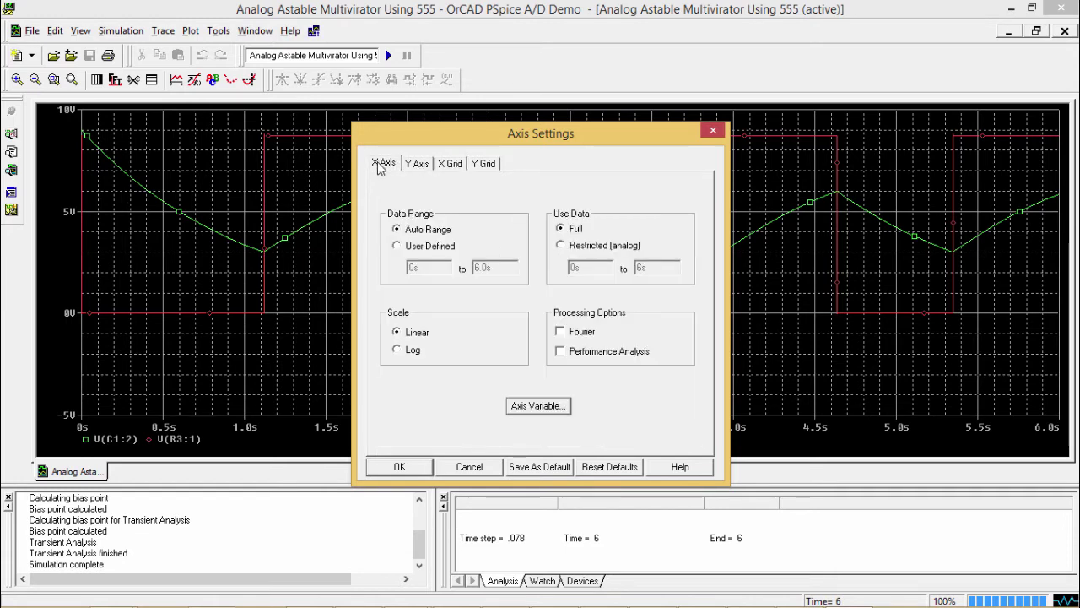
Replace Time with I(C1) as the x-axis variable's trace expression.
{"action": "left_click", "coordinate": [530, 407]}
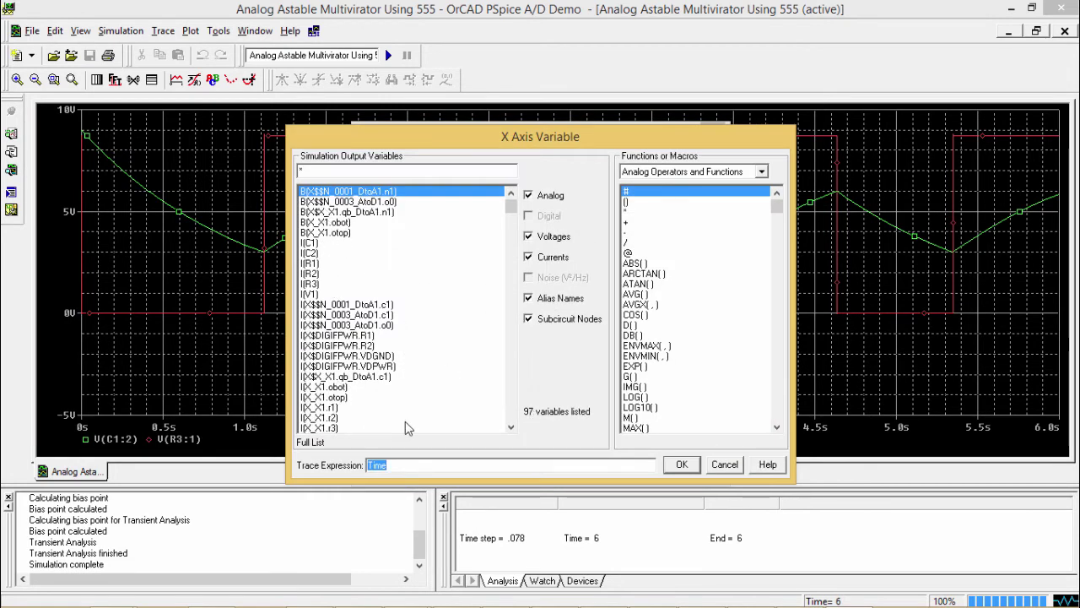
{"action": "left_click", "coordinate": [512, 431]}
{"action": "left_click", "coordinate": [512, 431]}
{"action": "left_click", "coordinate": [512, 430]}
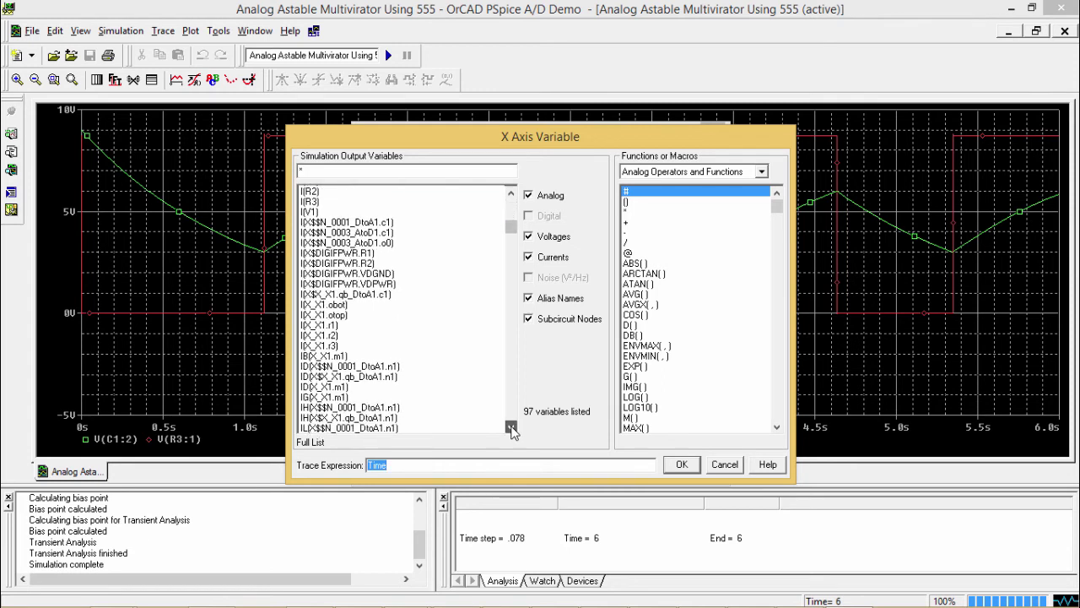
{"action": "left_click", "coordinate": [512, 430]}
{"action": "left_click", "coordinate": [512, 430]}
{"action": "left_click", "coordinate": [513, 430]}
{"action": "left_click", "coordinate": [512, 431]}
{"action": "left_click", "coordinate": [512, 430]}
{"action": "left_click", "coordinate": [399, 466]}
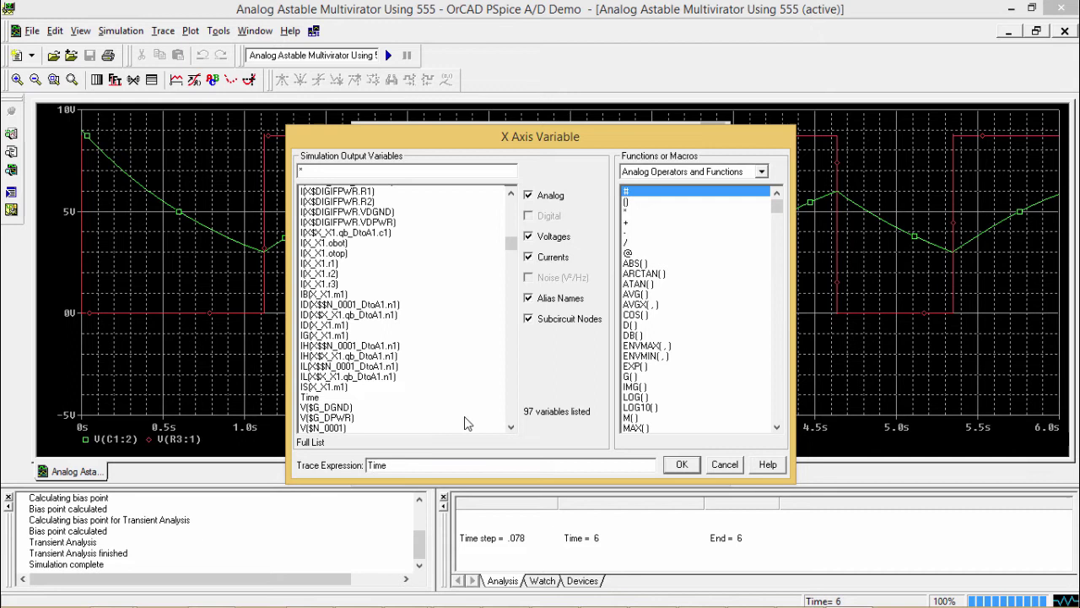
{"action": "left_click_drag", "start_coordinate": [512, 243], "coordinate": [518, 199]}
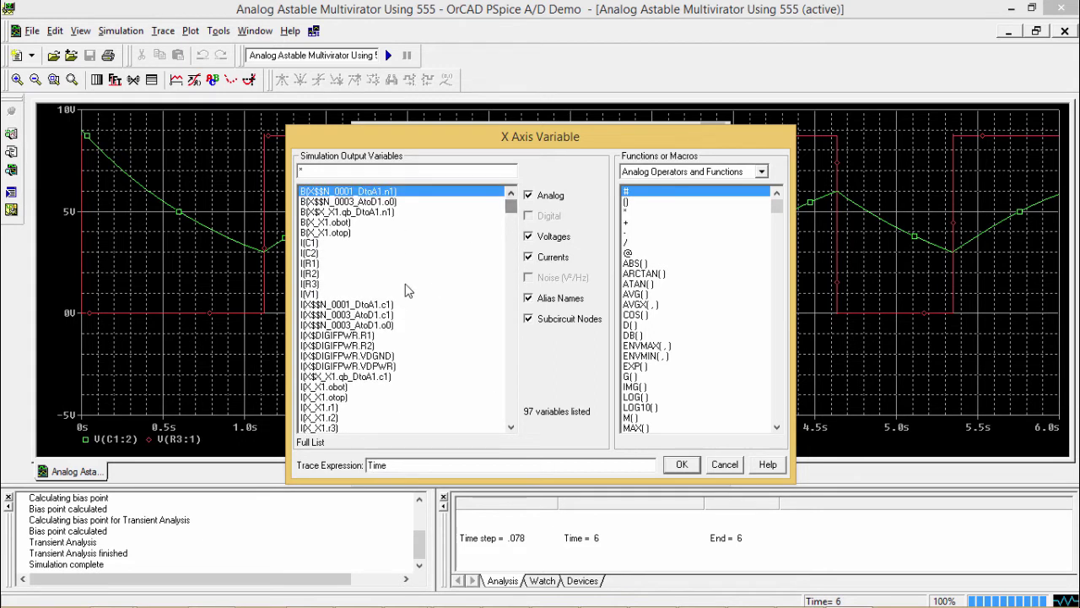
{"action": "left_click_drag", "start_coordinate": [392, 465], "coordinate": [356, 456]}
{"action": "key", "text": "Delete"}
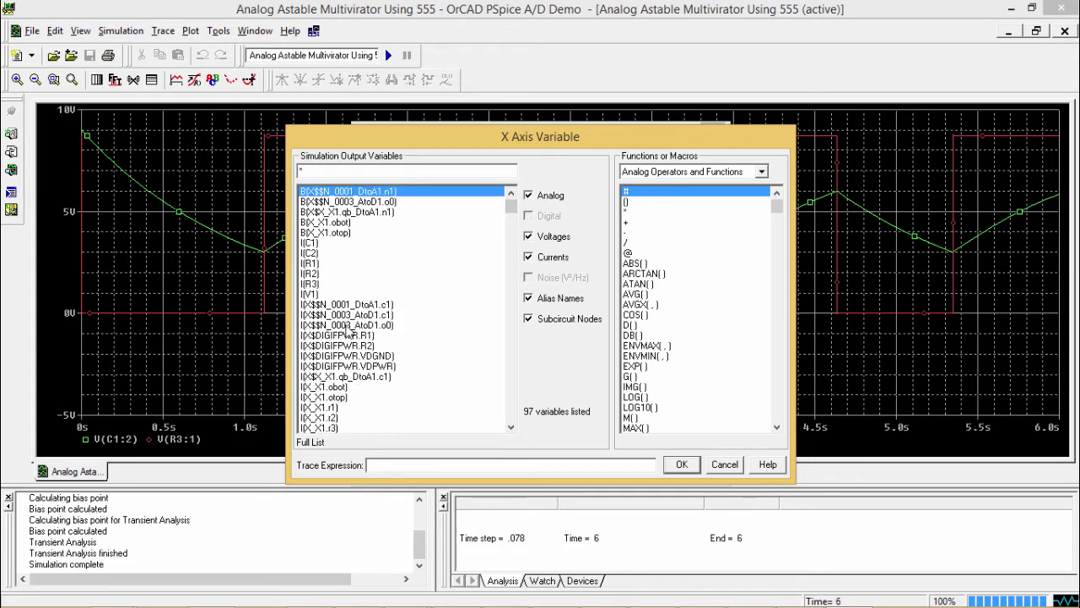
{"action": "left_click", "coordinate": [312, 246]}
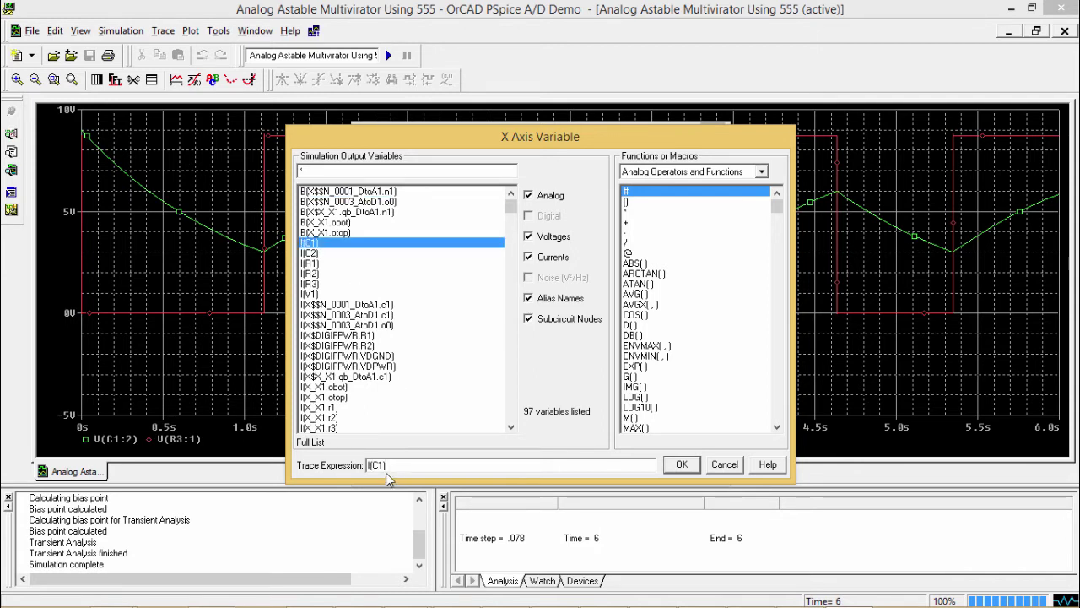
Change the x-axis trace expression to LOG(I(C1)).
{"action": "left_click_drag", "start_coordinate": [388, 465], "coordinate": [365, 465]}
{"action": "key", "text": "BackSpace"}
{"action": "left_click", "coordinate": [640, 396]}
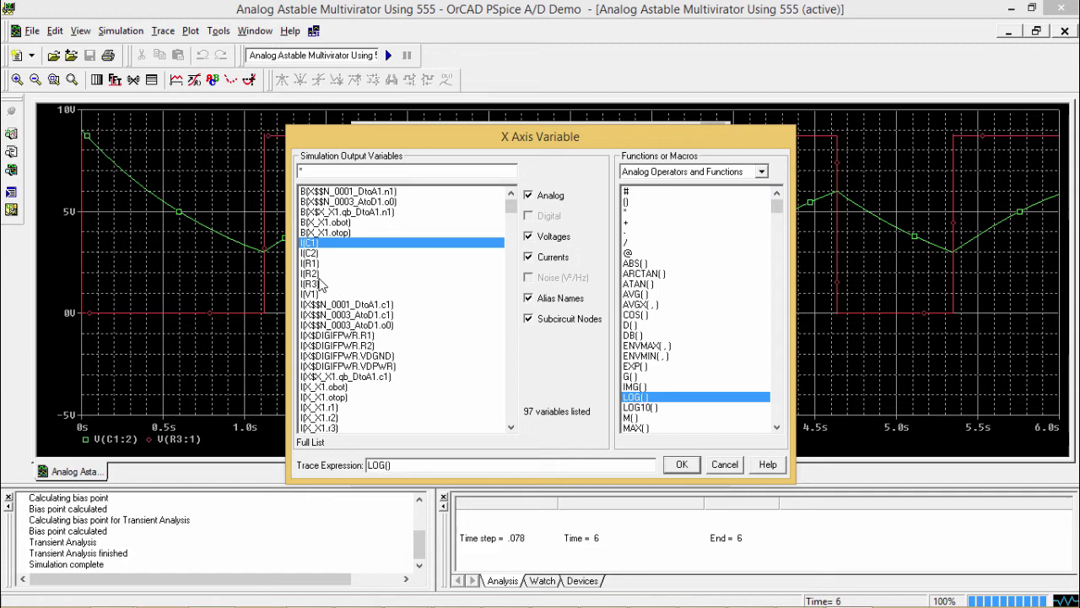
{"action": "left_click", "coordinate": [311, 243]}
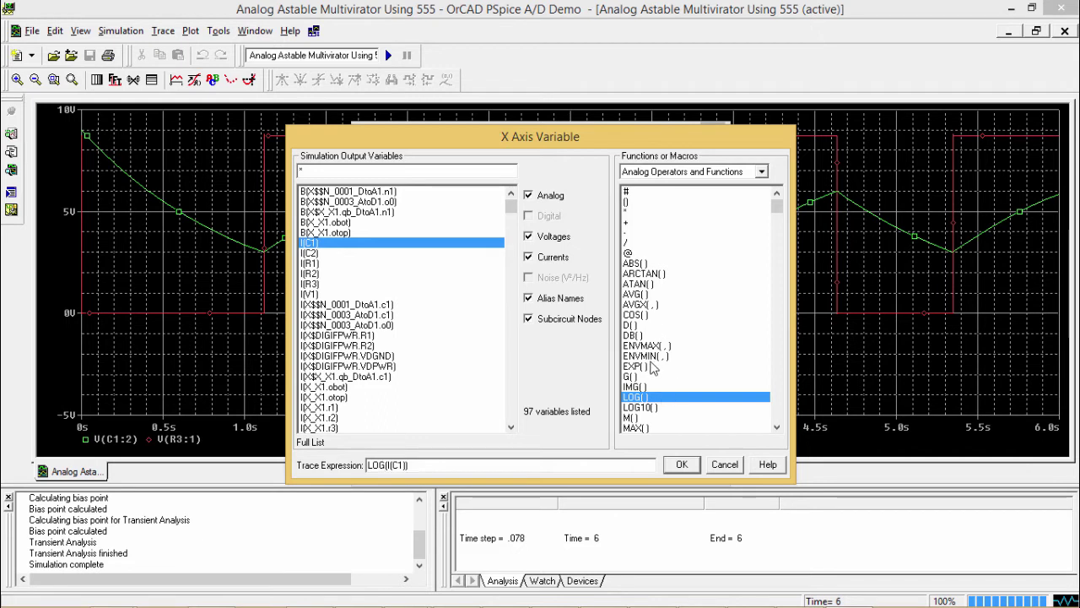
{"action": "left_click", "coordinate": [777, 413]}
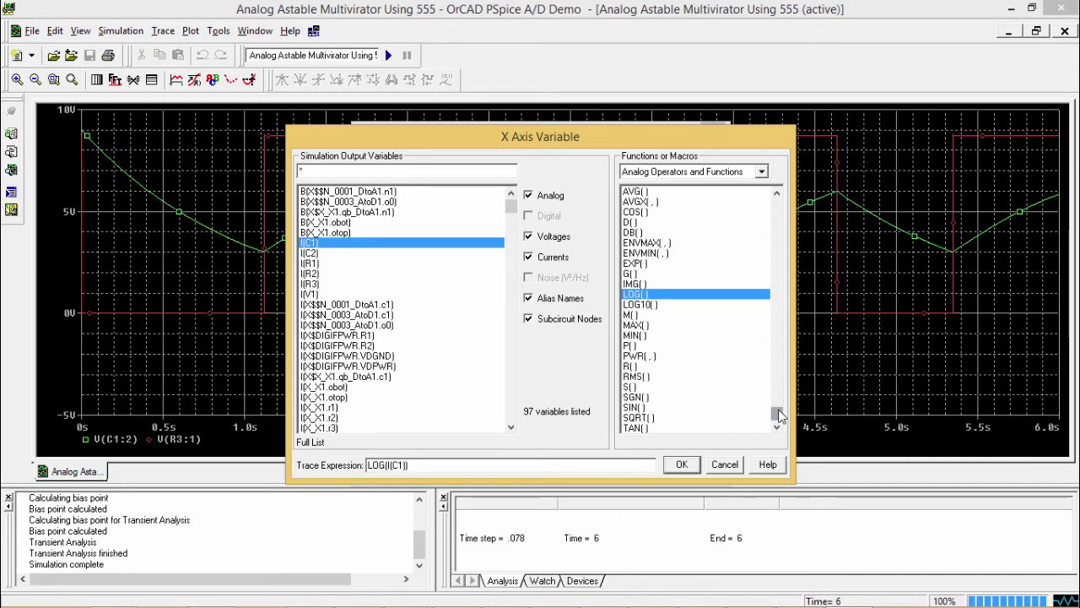
Clear LOG(I(C1)), set the x-axis variable back to Time, and confirm it.
{"action": "left_click", "coordinate": [511, 409]}
{"action": "left_click", "coordinate": [512, 409]}
{"action": "left_click", "coordinate": [512, 409]}
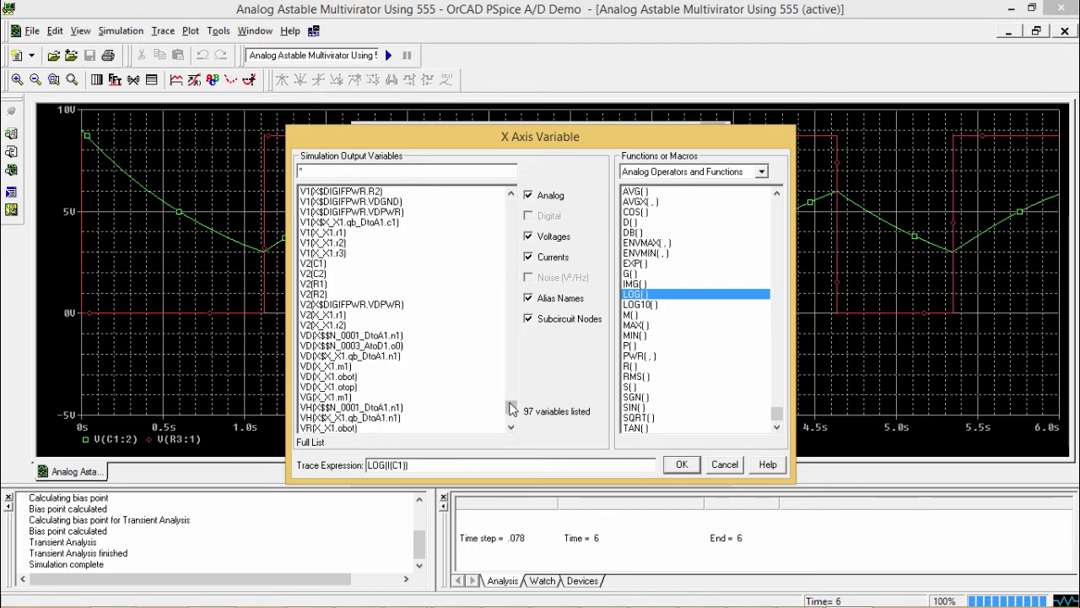
{"action": "left_click_drag", "start_coordinate": [512, 403], "coordinate": [498, 164]}
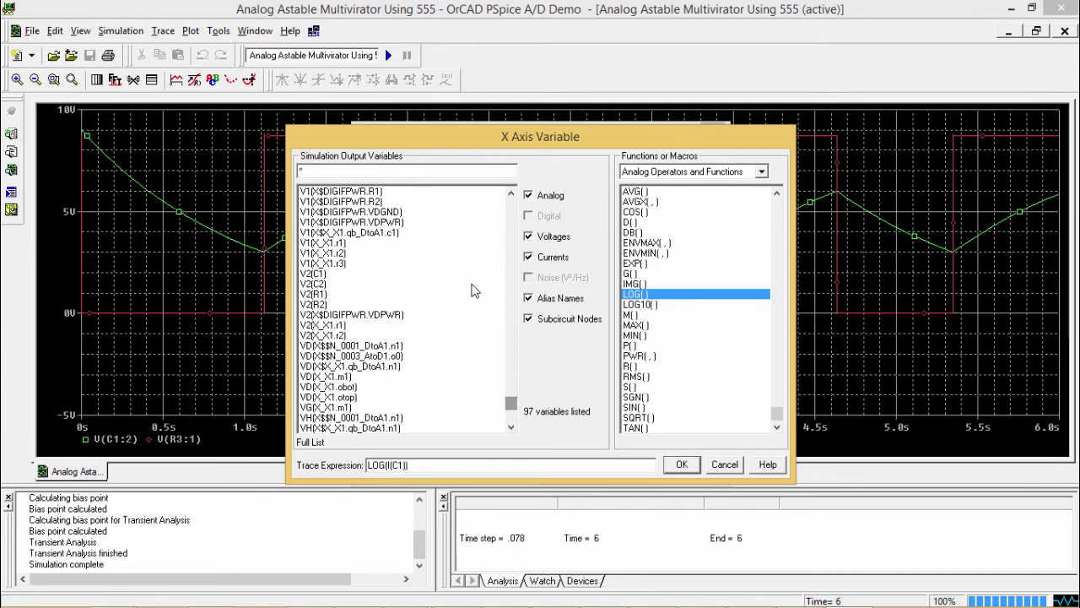
{"action": "left_click", "coordinate": [510, 232]}
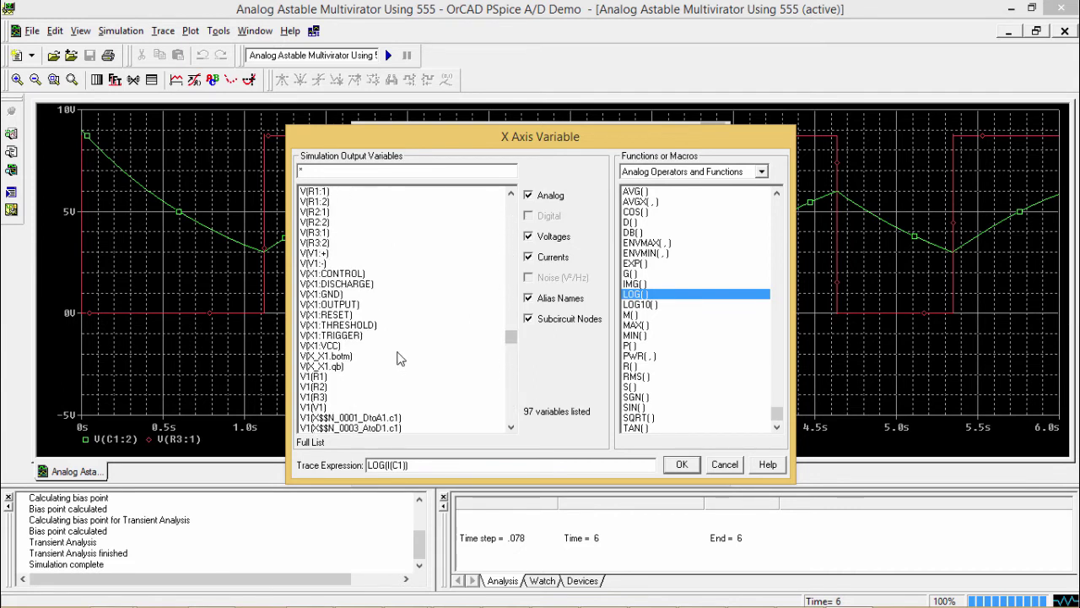
{"action": "left_click", "coordinate": [514, 253]}
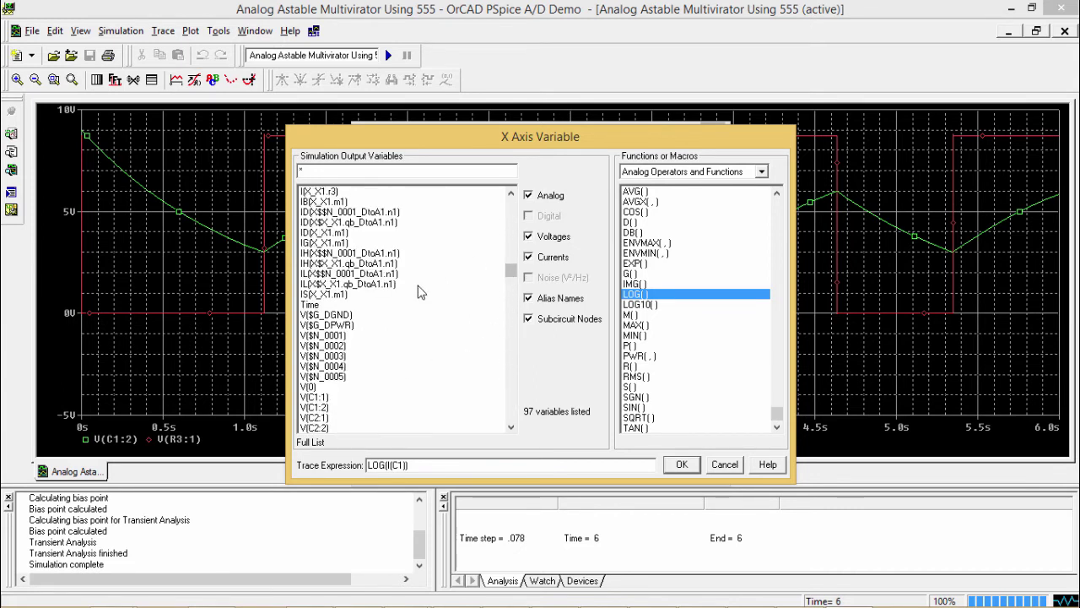
{"action": "left_click_drag", "start_coordinate": [411, 465], "coordinate": [357, 465]}
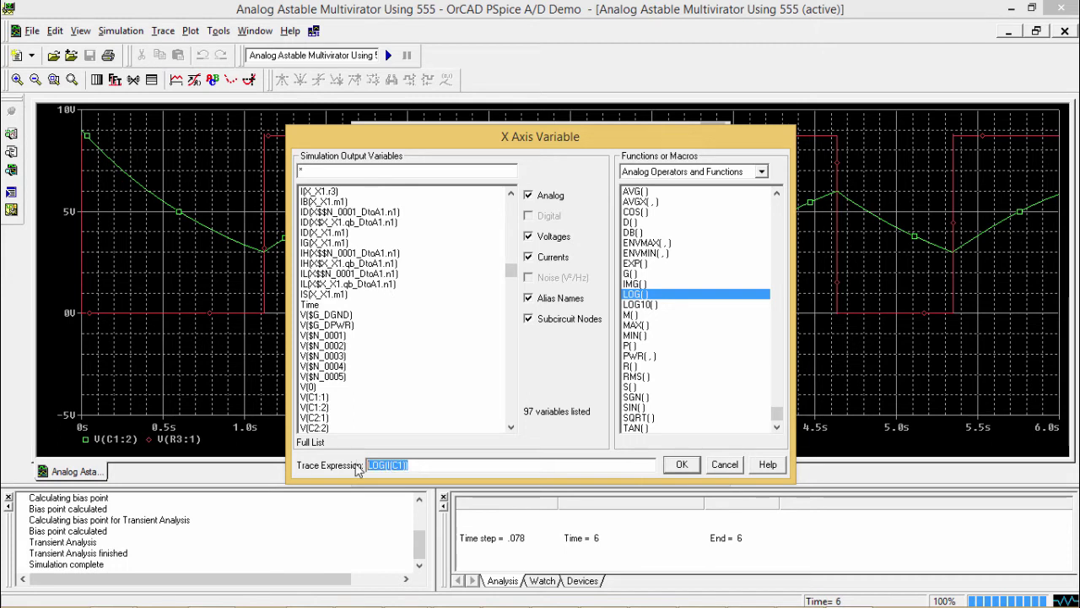
{"action": "key", "text": "Delete"}
{"action": "left_click", "coordinate": [319, 306]}
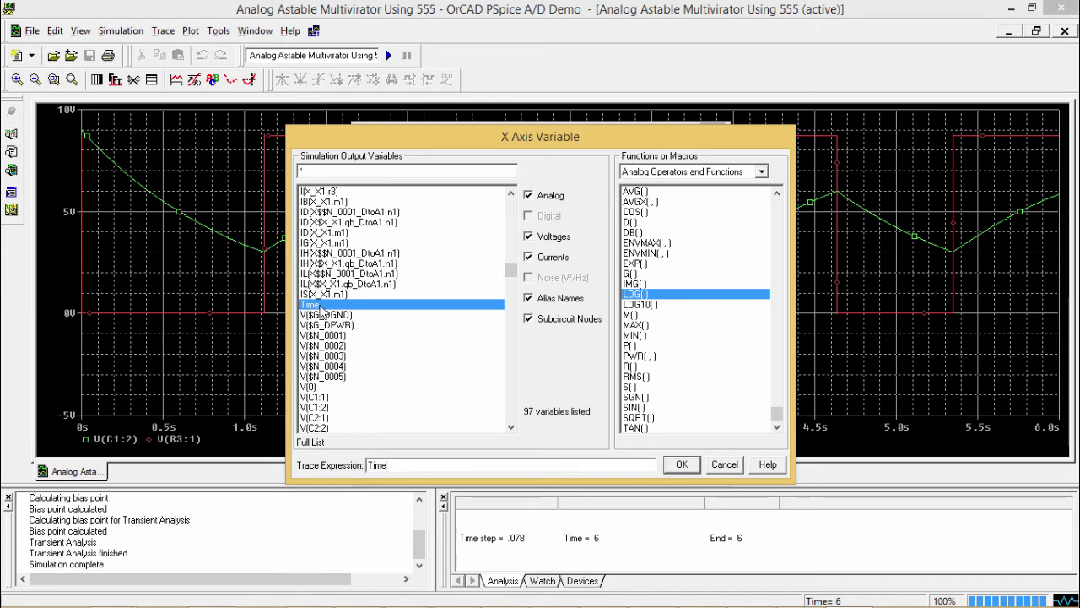
{"action": "left_click", "coordinate": [679, 466]}
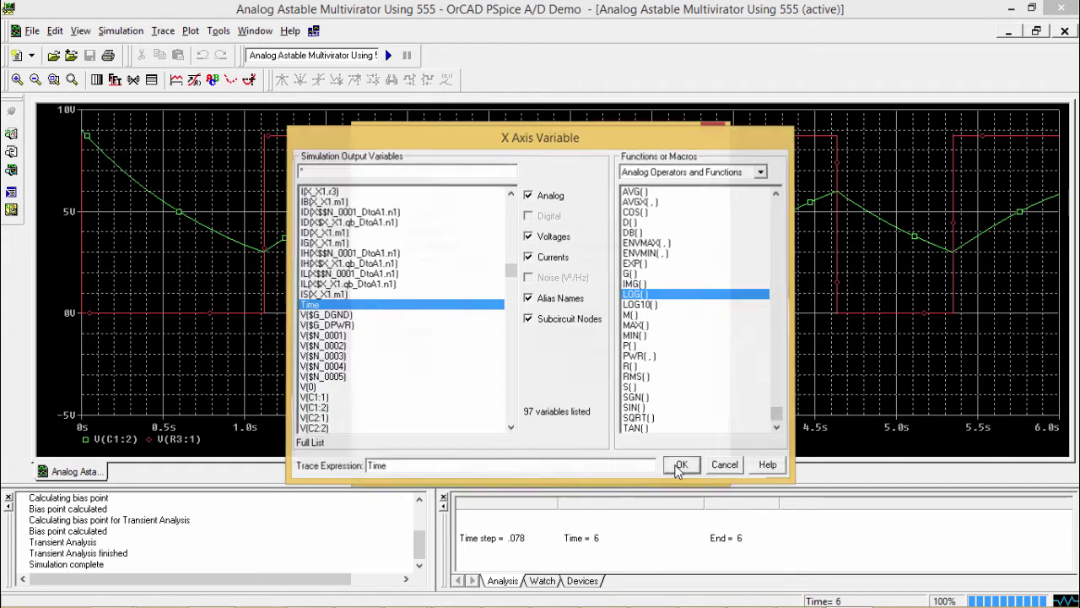
Make the y-axis range user-defined with a -1.0V lower limit, then reopen Axis Settings to verify.
{"action": "left_click", "coordinate": [417, 163]}
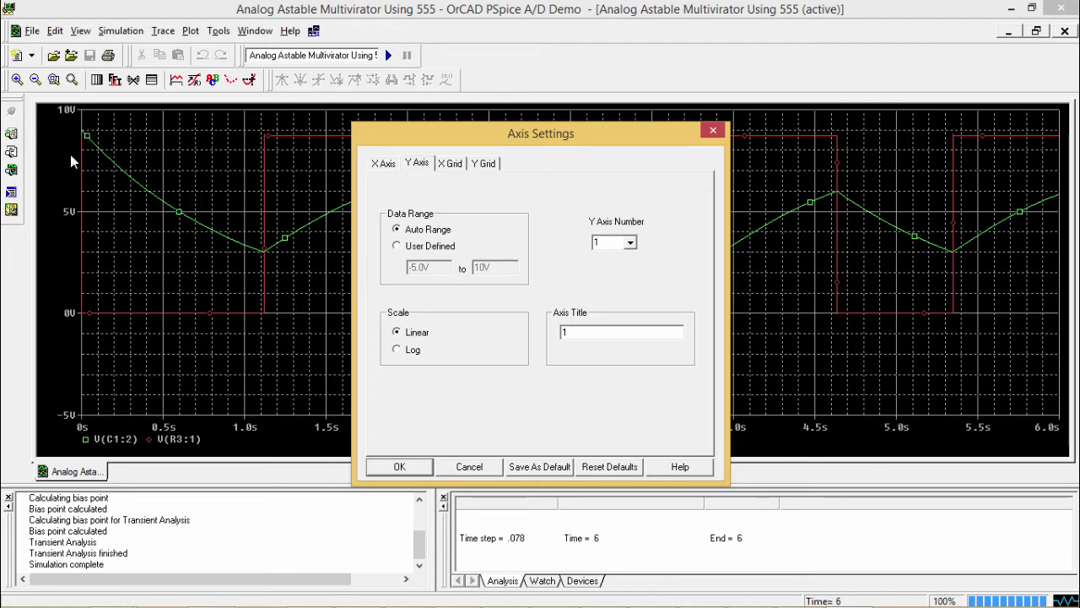
{"action": "left_click", "coordinate": [417, 246]}
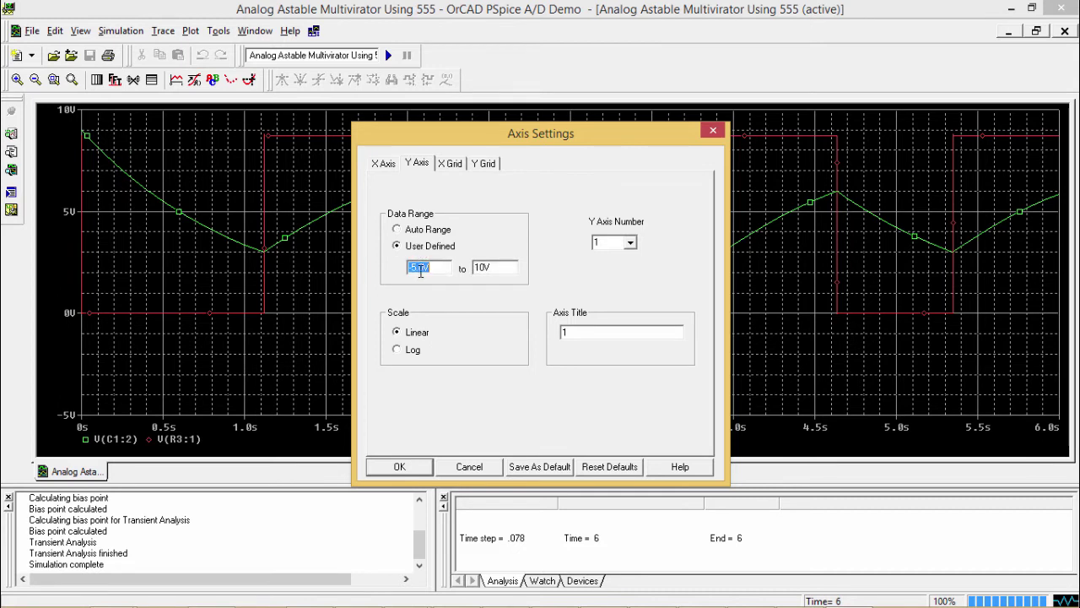
{"action": "left_click", "coordinate": [418, 266]}
{"action": "type", "text": "1"}
{"action": "left_click", "coordinate": [401, 467]}
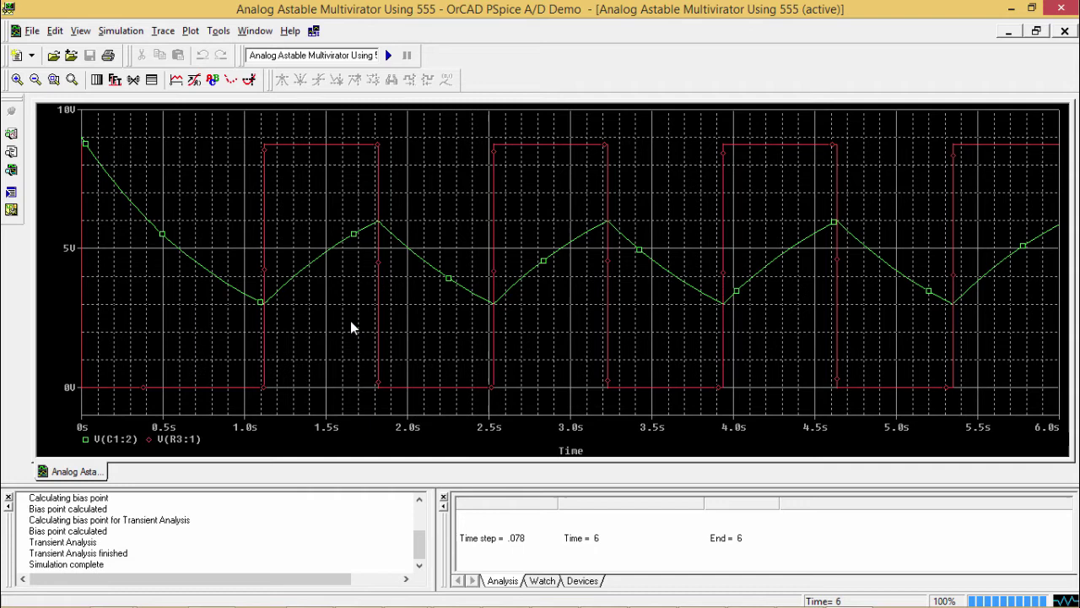
{"action": "double_click", "coordinate": [404, 427]}
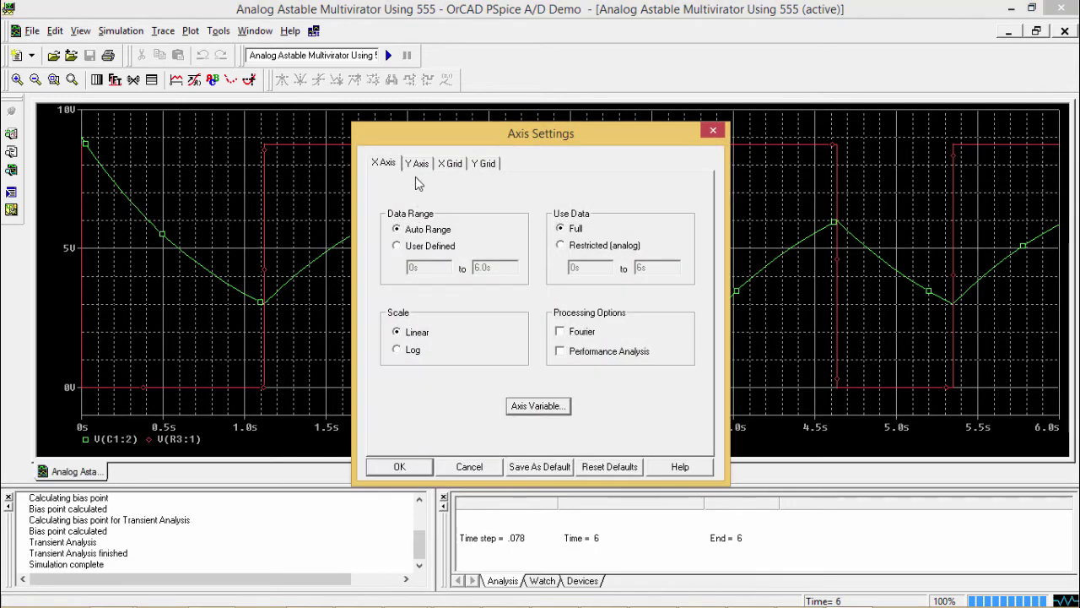
{"action": "left_click", "coordinate": [416, 163]}
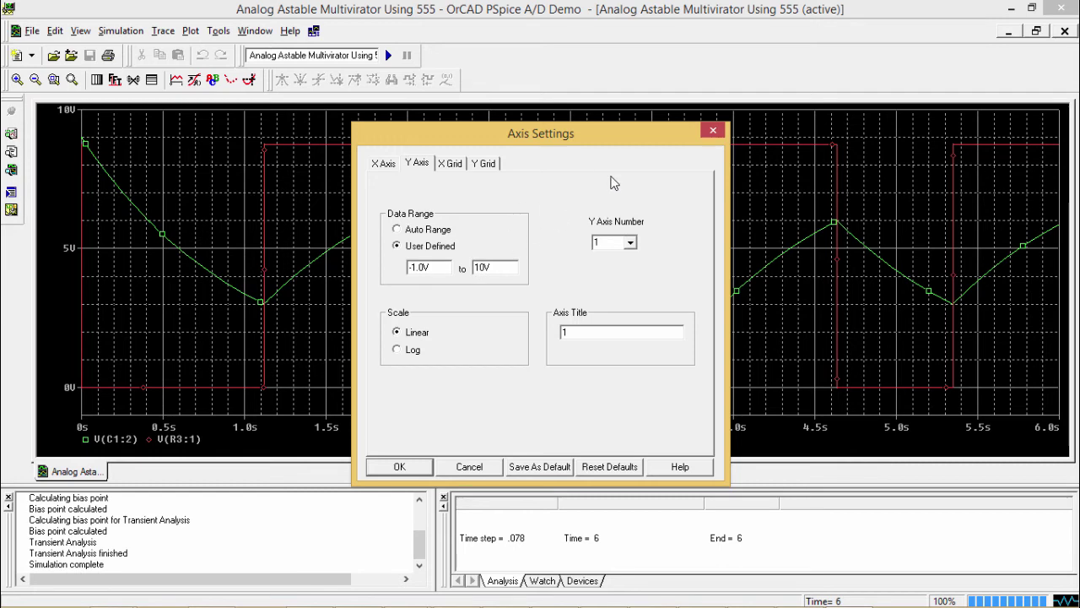
Close Axis Settings, delete the V(C1:2) trace, and add a second empty plot to the window.
{"action": "left_click", "coordinate": [714, 133]}
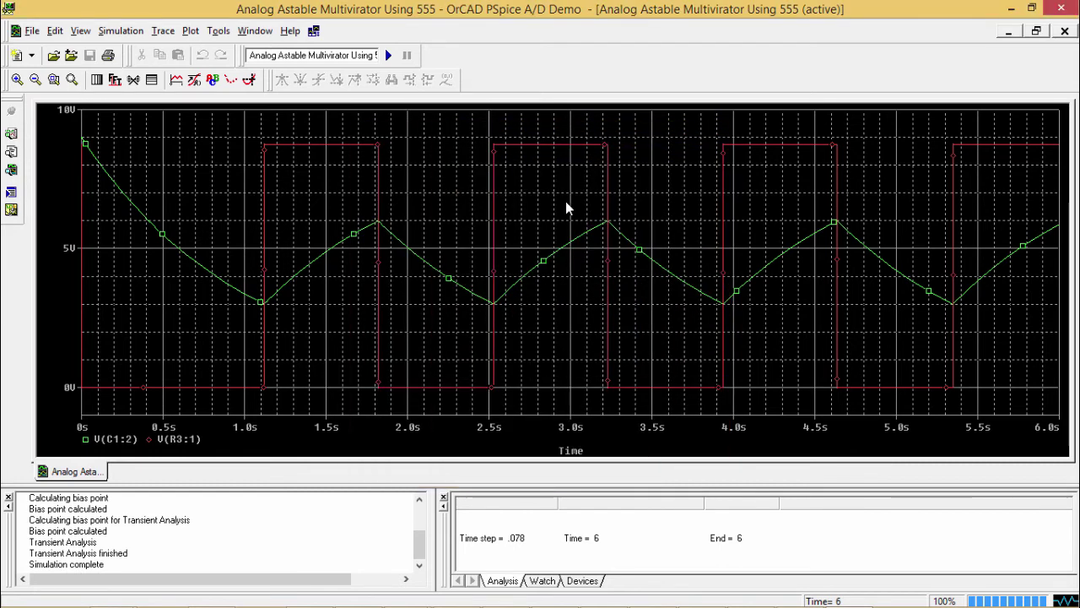
{"action": "left_click", "coordinate": [115, 437]}
{"action": "key", "text": "Delete"}
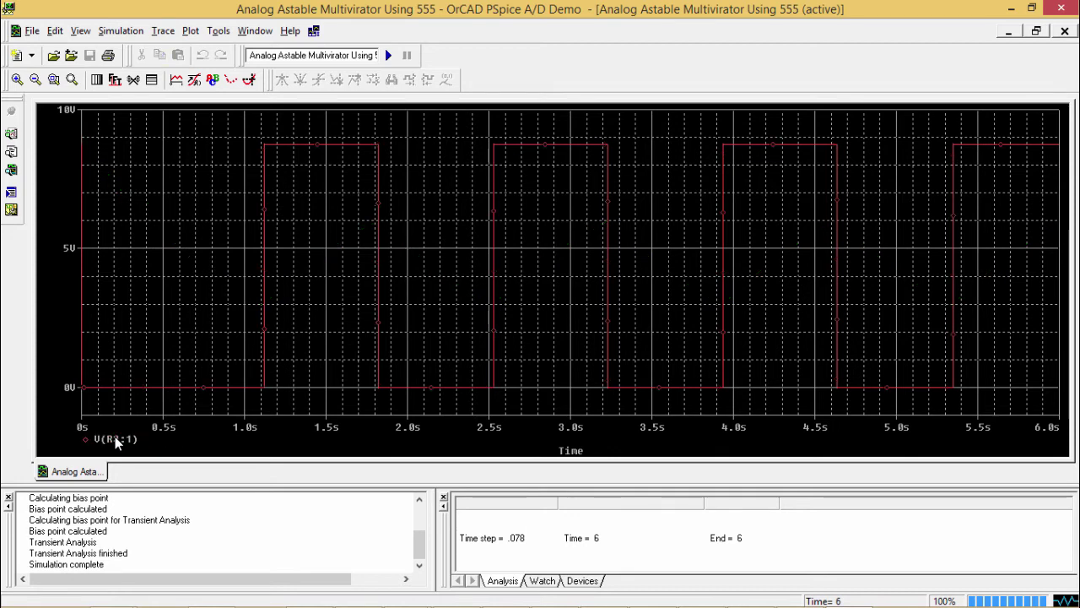
{"action": "left_click", "coordinate": [192, 31]}
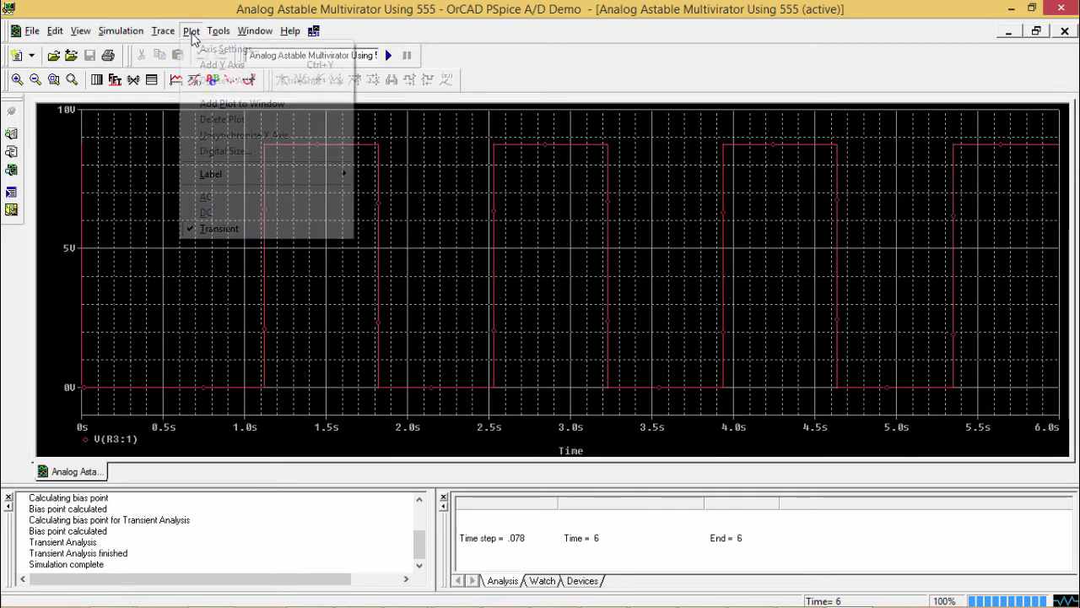
{"action": "left_click", "coordinate": [201, 104]}
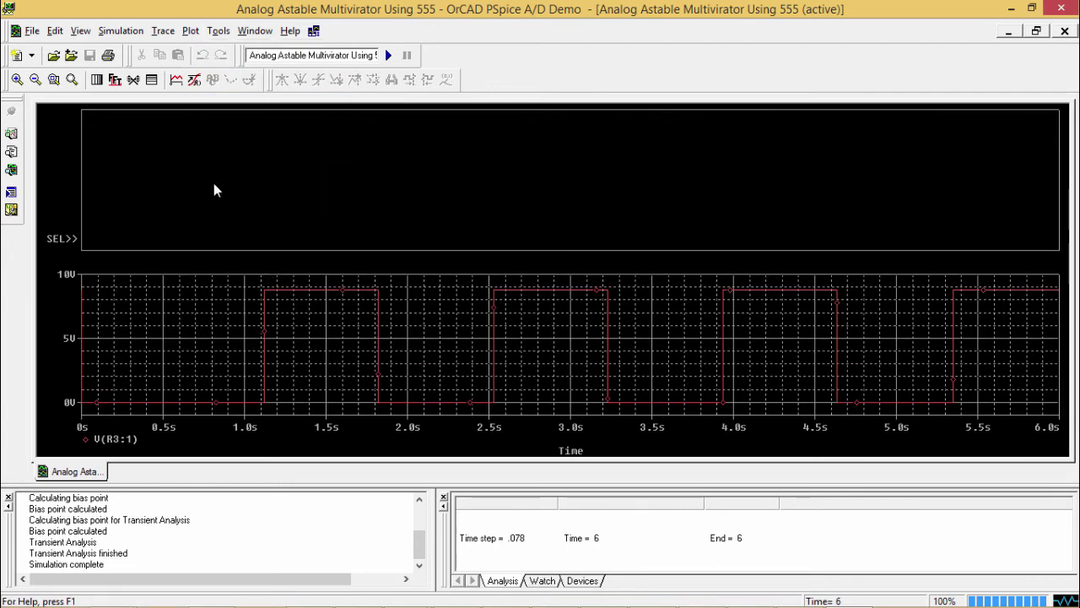
Add a V(C1:2) trace to the new upper plot, with currents hidden from the signal list.
{"action": "left_click", "coordinate": [168, 33]}
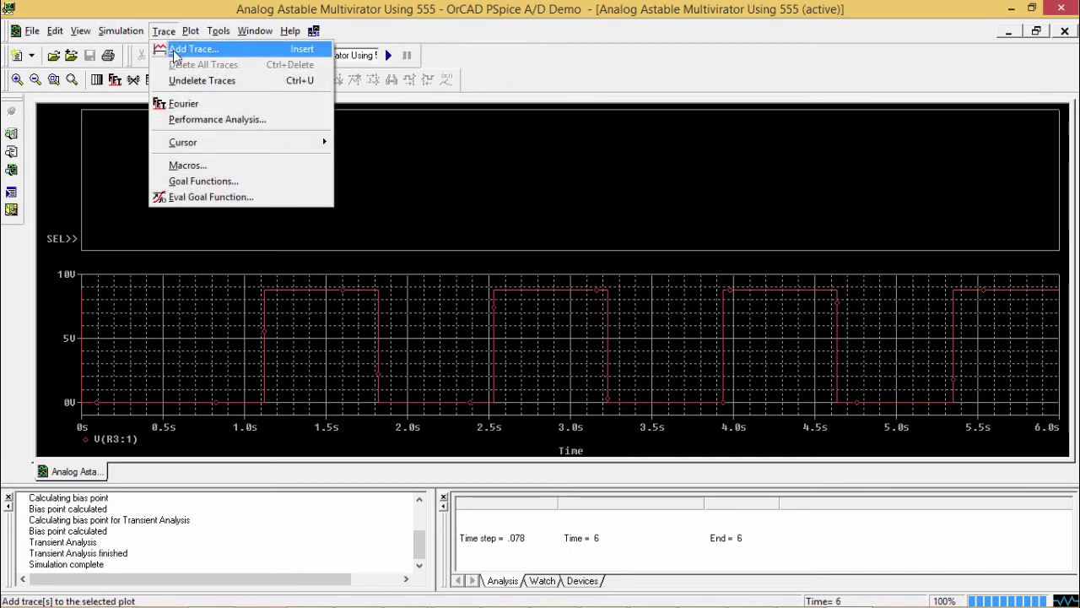
{"action": "left_click", "coordinate": [192, 49]}
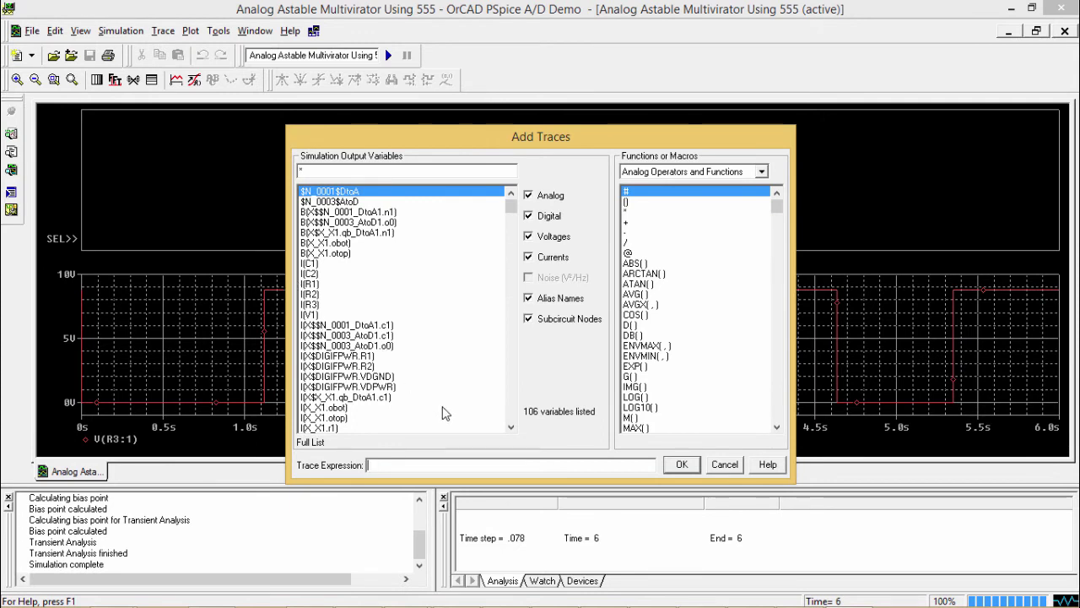
{"action": "left_click", "coordinate": [529, 257]}
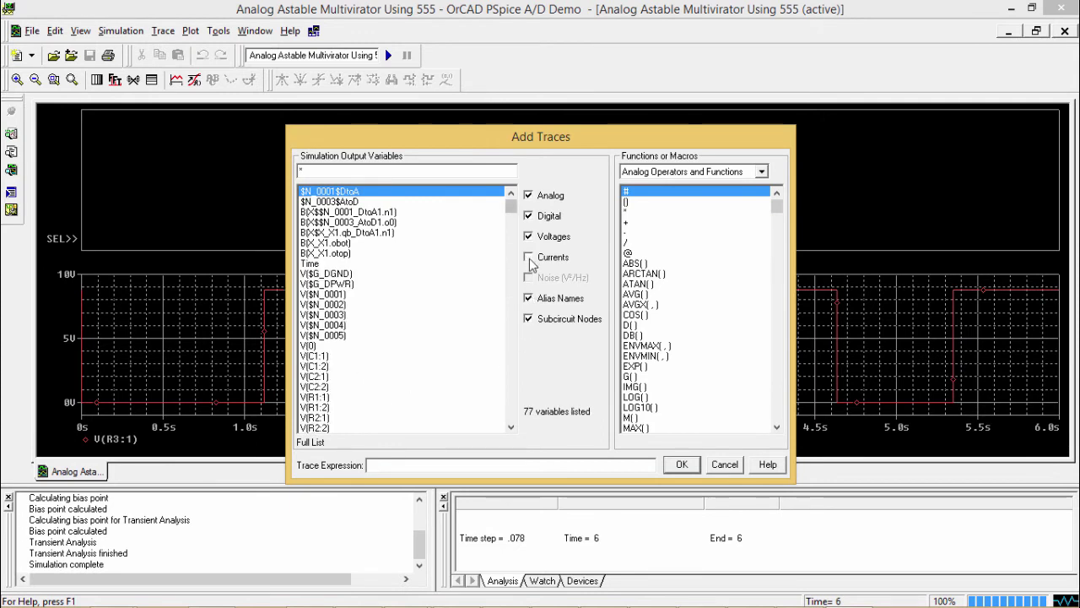
{"action": "left_click", "coordinate": [325, 367]}
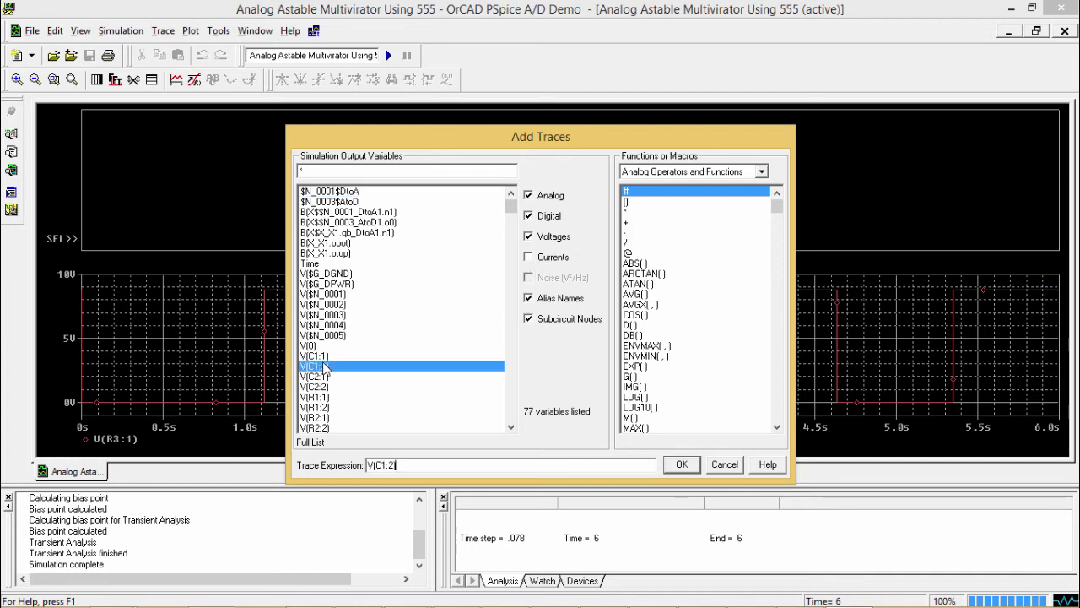
{"action": "left_click", "coordinate": [680, 465]}
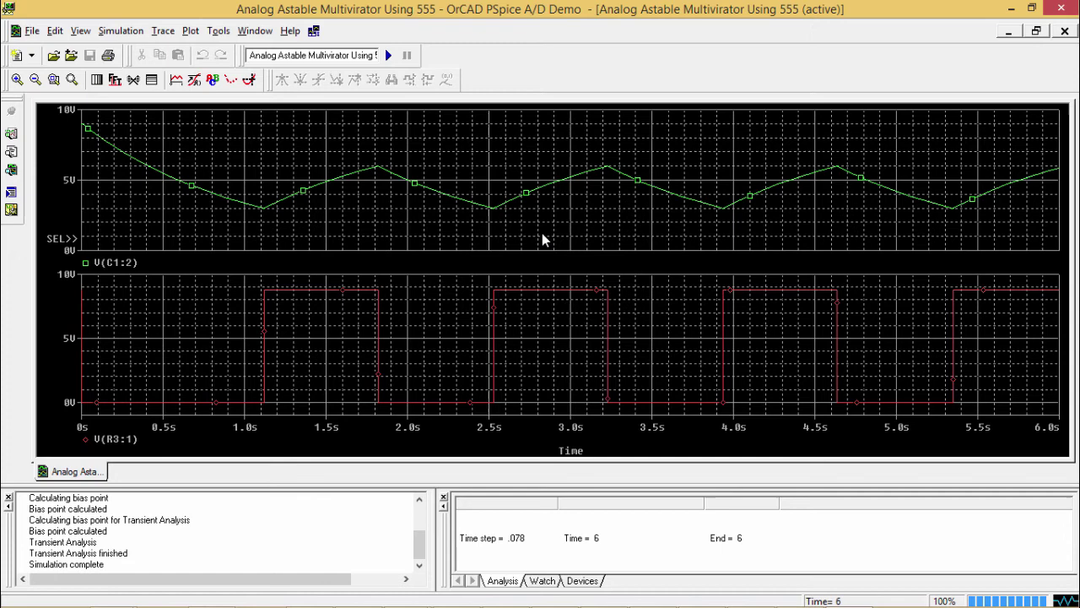
Zoom the time axis to 0–4 s and enable the probe cursor readout for A1, A2 and their difference.
{"action": "scroll", "coordinate": [495, 206], "scroll_direction": "up", "scroll_amount": 1}
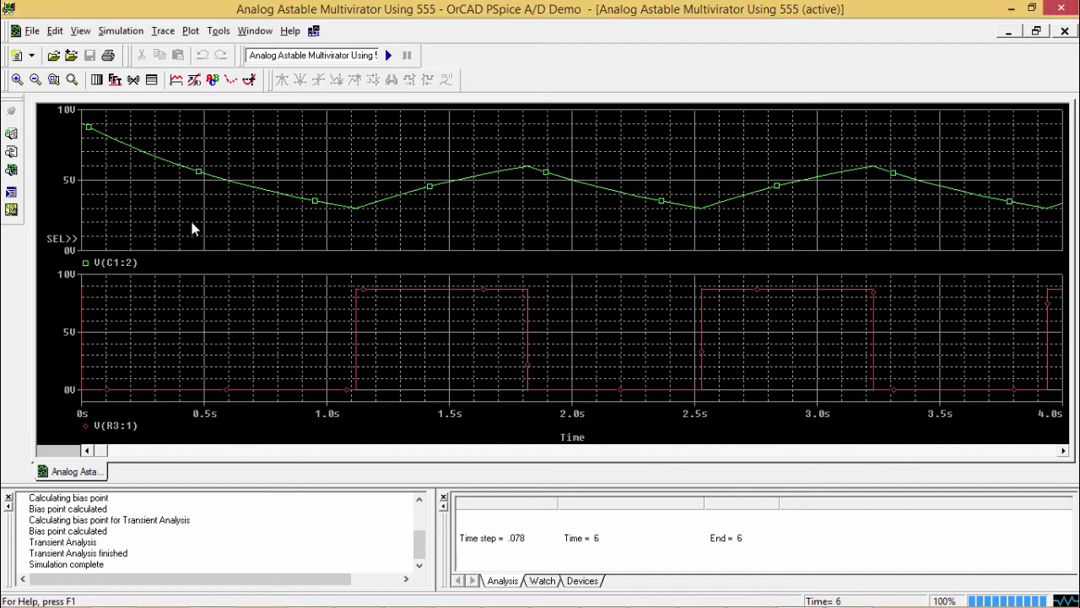
{"action": "left_click", "coordinate": [249, 81]}
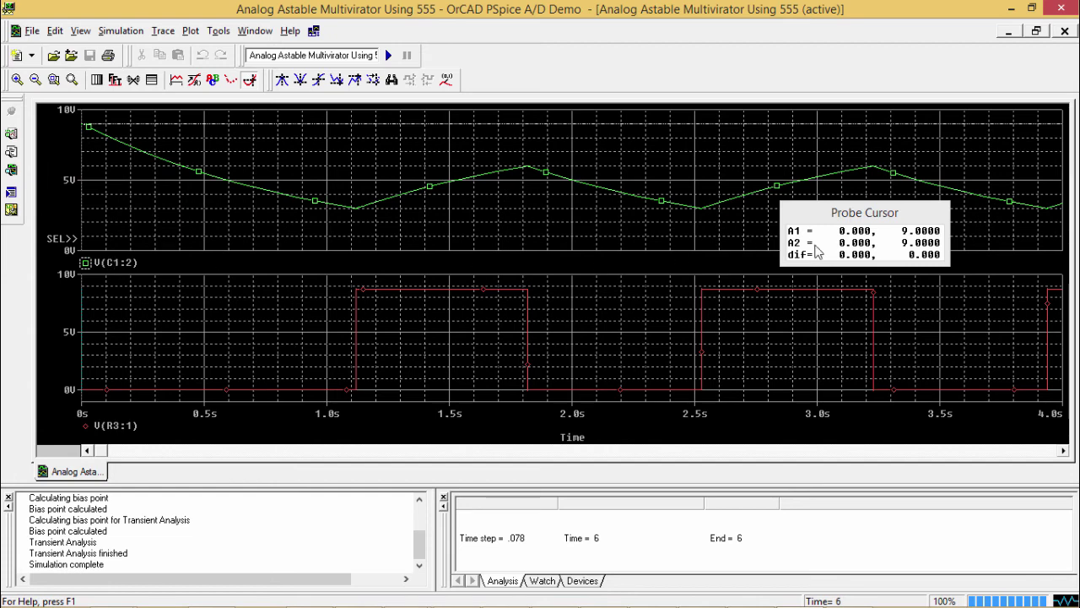
Place cursor A1 on V(C1:2) near 0.1 s and step it past 1 s to the trace minimum.
{"action": "left_click", "coordinate": [108, 151]}
{"action": "key", "text": "Right"}
{"action": "key", "text": "Right"}
{"action": "key", "text": "Right"}
{"action": "key", "text": "Right"}
{"action": "key", "text": "Right"}
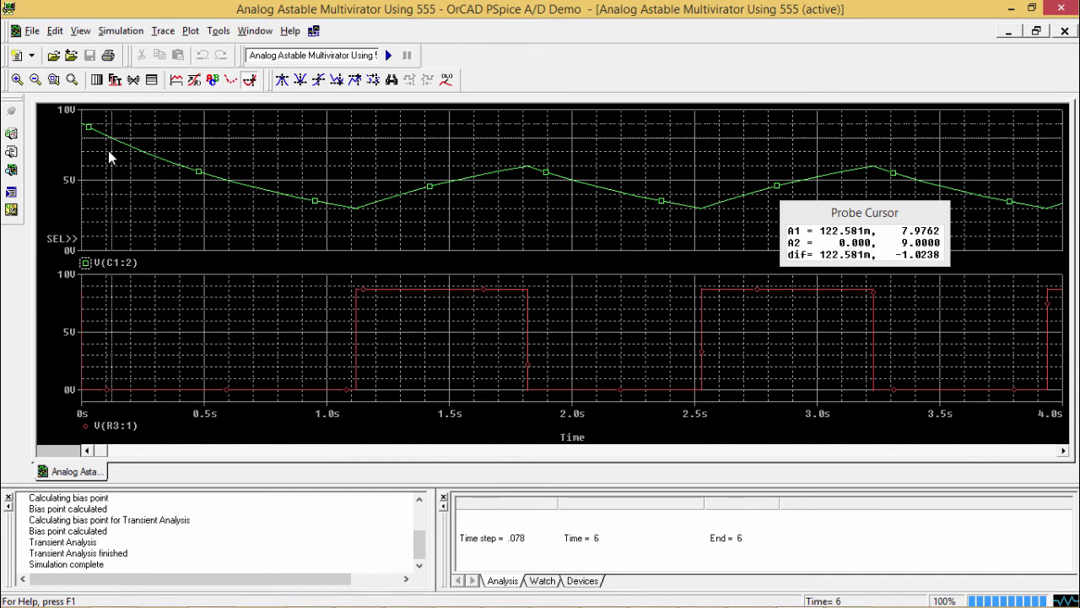
{"action": "key", "text": "Right"}
{"action": "key", "text": "Right"}
{"action": "key", "text": "Right"}
{"action": "key", "text": "Right"}
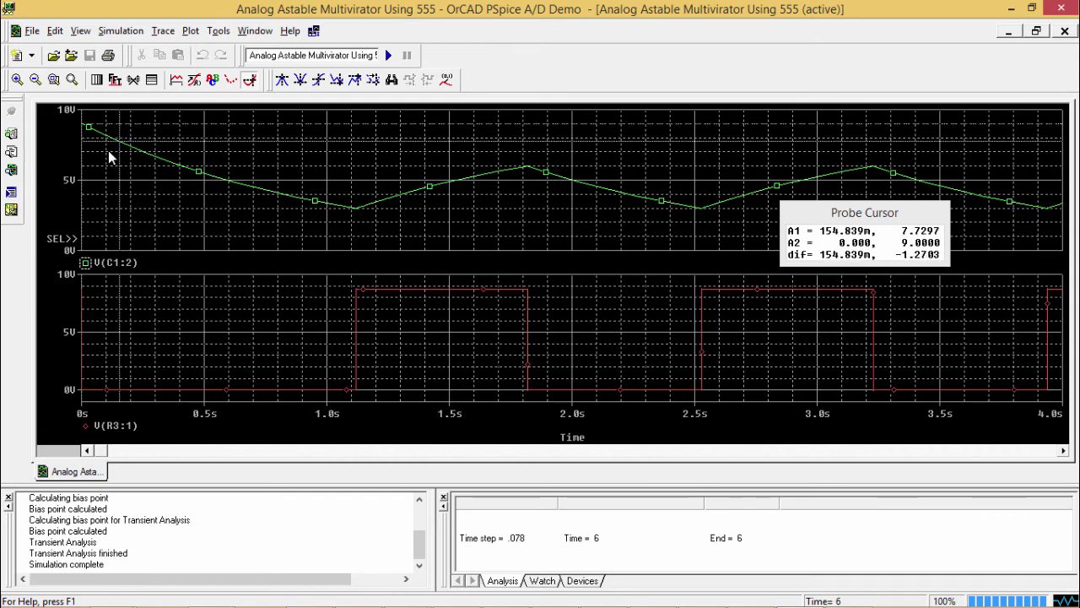
{"action": "key", "text": "Right"}
{"action": "key", "text": "Right"}
{"action": "key", "text": "Right"}
{"action": "key", "text": "Right"}
{"action": "key", "text": "Right"}
{"action": "key", "text": "Right"}
{"action": "key", "text": "Right"}
{"action": "key", "text": "Right"}
{"action": "key", "text": "Right"}
{"action": "key", "text": "Right"}
{"action": "key", "text": "Right"}
{"action": "key", "text": "Right"}
{"action": "key", "text": "Right"}
{"action": "key", "text": "Right"}
{"action": "key", "text": "Right"}
{"action": "key", "text": "Right"}
{"action": "key", "text": "Right"}
{"action": "key", "text": "Right"}
{"action": "key", "text": "Right"}
{"action": "key", "text": "Right"}
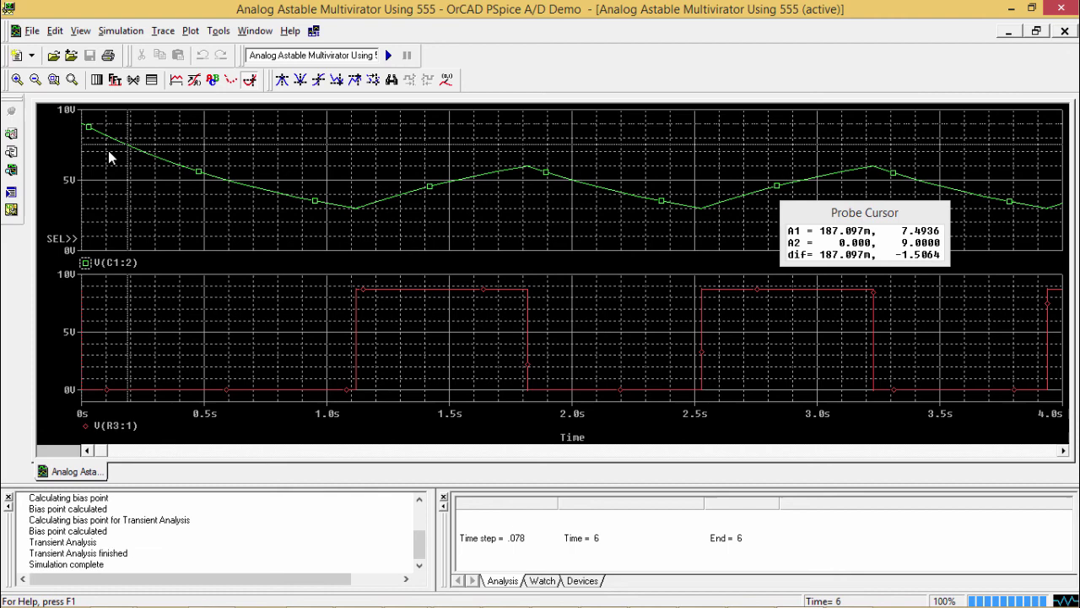
{"action": "key", "text": "Right"}
{"action": "key", "text": "Right"}
{"action": "key", "text": "Right"}
{"action": "key", "text": "Right"}
{"action": "key", "text": "Right"}
{"action": "key", "text": "Right"}
{"action": "key", "text": "Right"}
{"action": "key", "text": "Right"}
{"action": "key", "text": "Right"}
{"action": "key", "text": "Right"}
{"action": "key", "text": "Right"}
{"action": "key", "text": "Right"}
{"action": "key", "text": "Right"}
{"action": "key", "text": "Right"}
{"action": "key", "text": "Right"}
{"action": "key", "text": "Right"}
{"action": "key", "text": "Right"}
{"action": "key", "text": "Right"}
{"action": "key", "text": "Right"}
{"action": "key", "text": "Right"}
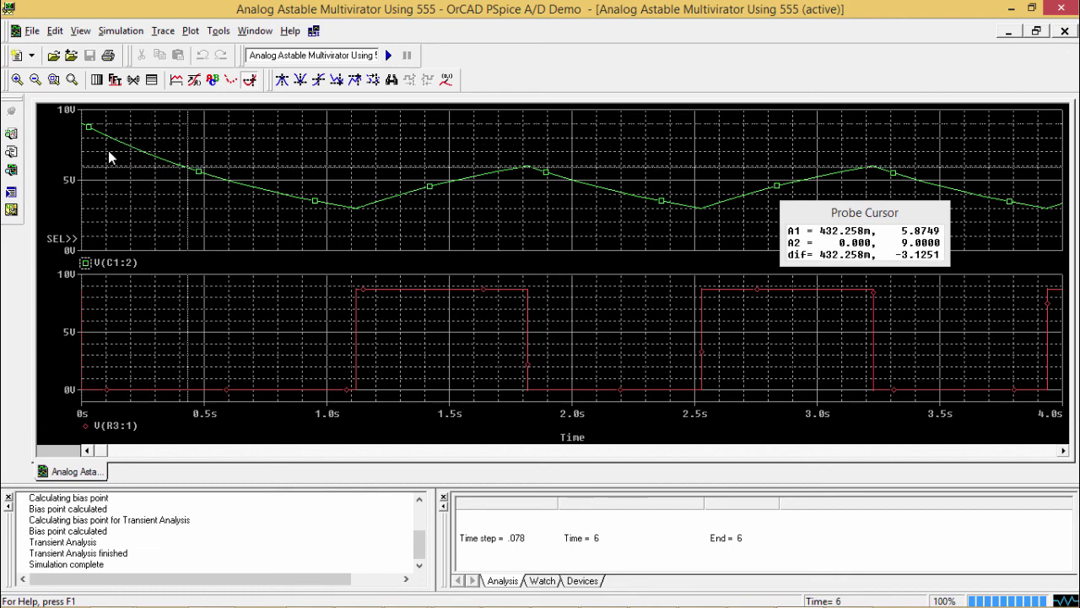
{"action": "key", "text": "Right"}
{"action": "key", "text": "Right"}
{"action": "key", "text": "Right"}
{"action": "key", "text": "Right"}
{"action": "key", "text": "Right"}
{"action": "key", "text": "Right"}
{"action": "key", "text": "Right"}
{"action": "key", "text": "Right"}
{"action": "key", "text": "Right"}
{"action": "key", "text": "Right"}
{"action": "key", "text": "Right"}
{"action": "key", "text": "Right"}
{"action": "key", "text": "Right"}
{"action": "key", "text": "Right"}
{"action": "key", "text": "Right"}
{"action": "key", "text": "Right"}
{"action": "key", "text": "Right"}
{"action": "key", "text": "Right"}
{"action": "key", "text": "Right"}
{"action": "key", "text": "Right"}
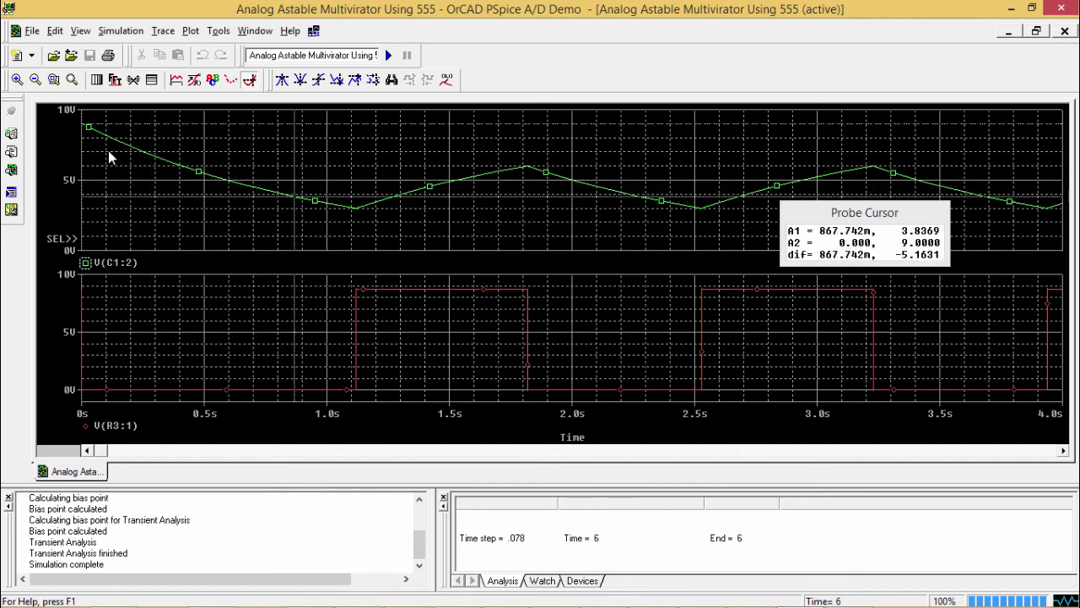
{"action": "key", "text": "Right"}
{"action": "key", "text": "Right"}
{"action": "key", "text": "Right"}
{"action": "key", "text": "Right"}
{"action": "key", "text": "Right"}
{"action": "key", "text": "Right"}
{"action": "key", "text": "Right"}
{"action": "key", "text": "Right"}
{"action": "key", "text": "Right"}
{"action": "key", "text": "Right"}
{"action": "key", "text": "Right"}
{"action": "key", "text": "Right"}
{"action": "key", "text": "Right"}
{"action": "key", "text": "Right"}
{"action": "key", "text": "Right"}
{"action": "key", "text": "Right"}
{"action": "key", "text": "Right"}
{"action": "key", "text": "Right"}
{"action": "key", "text": "Right"}
{"action": "key", "text": "Right"}
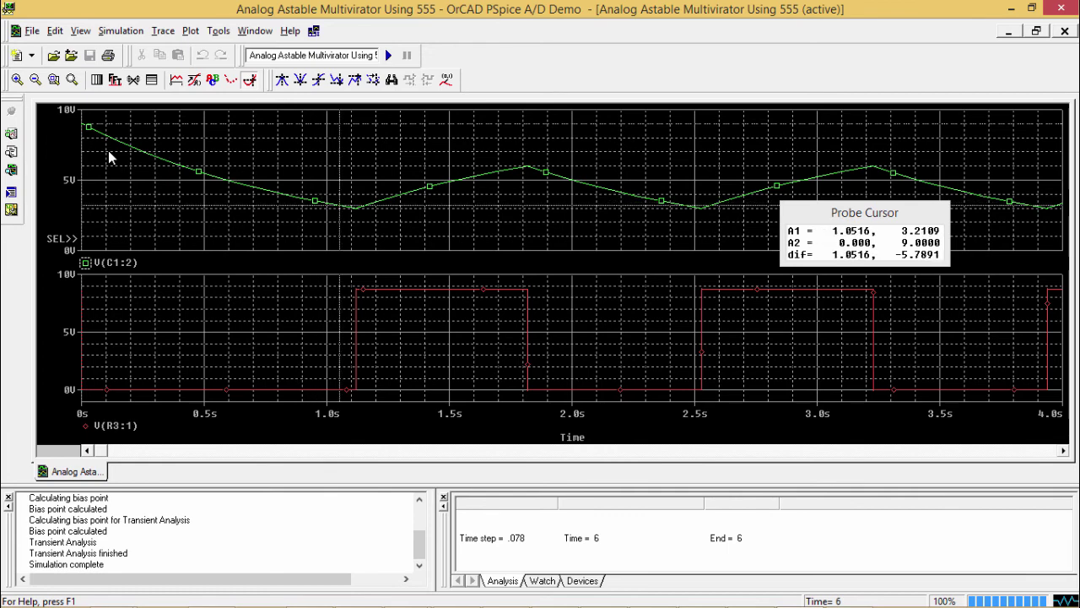
{"action": "key", "text": "Right"}
{"action": "key", "text": "Right"}
{"action": "key", "text": "Right"}
{"action": "key", "text": "Right"}
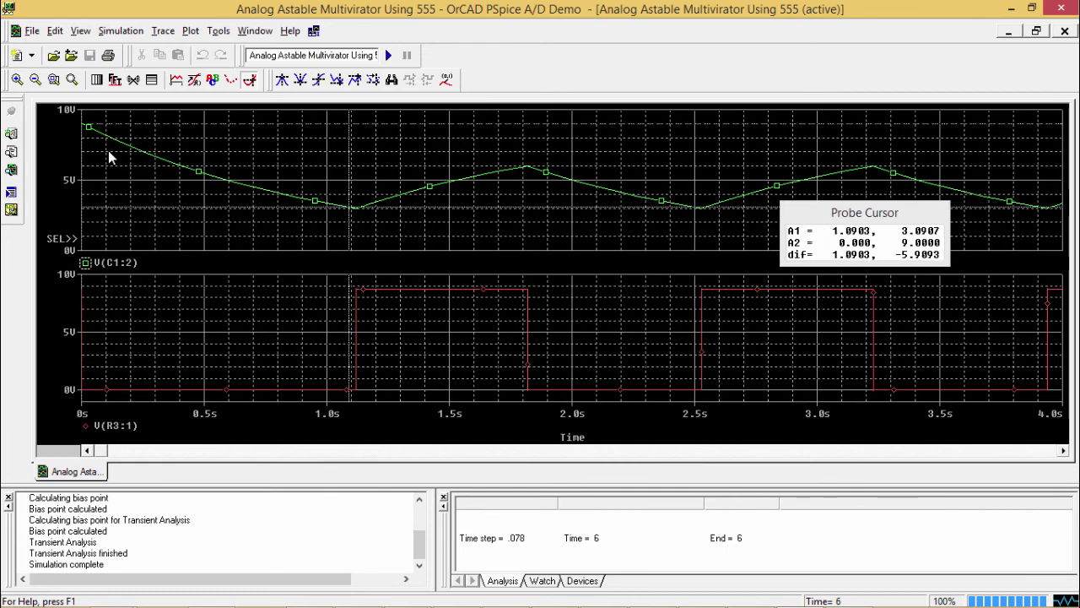
{"action": "key", "text": "Right"}
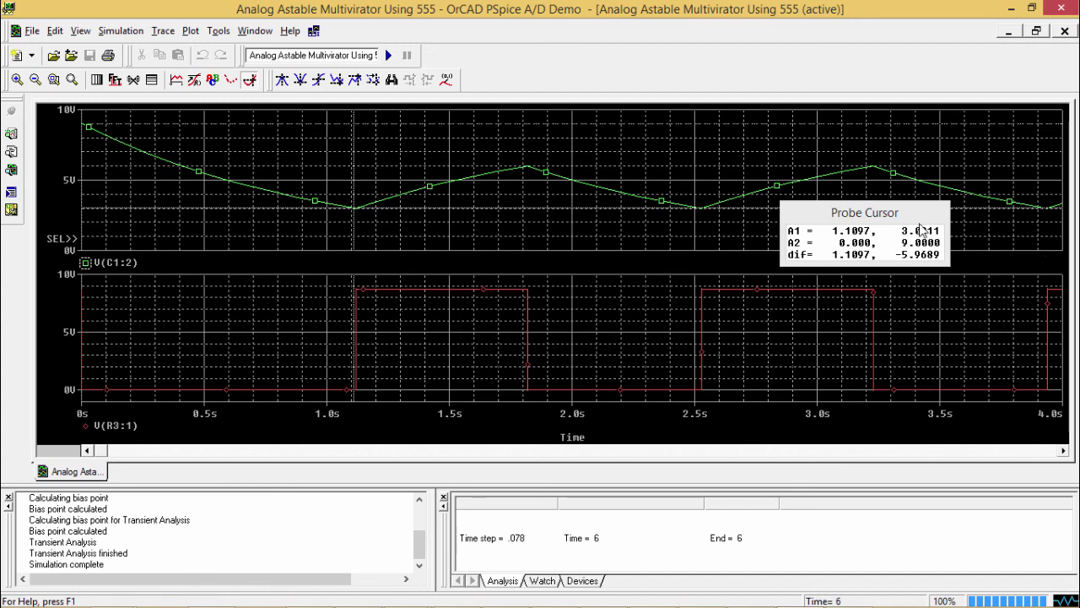
Step cursor A1 up the rising V(C1:2) slope to 2.0484 s, reading 4.797 V.
{"action": "key", "text": "Right"}
{"action": "key", "text": "Right"}
{"action": "key", "text": "Right"}
{"action": "key", "text": "Right"}
{"action": "key", "text": "Right"}
{"action": "key", "text": "Right"}
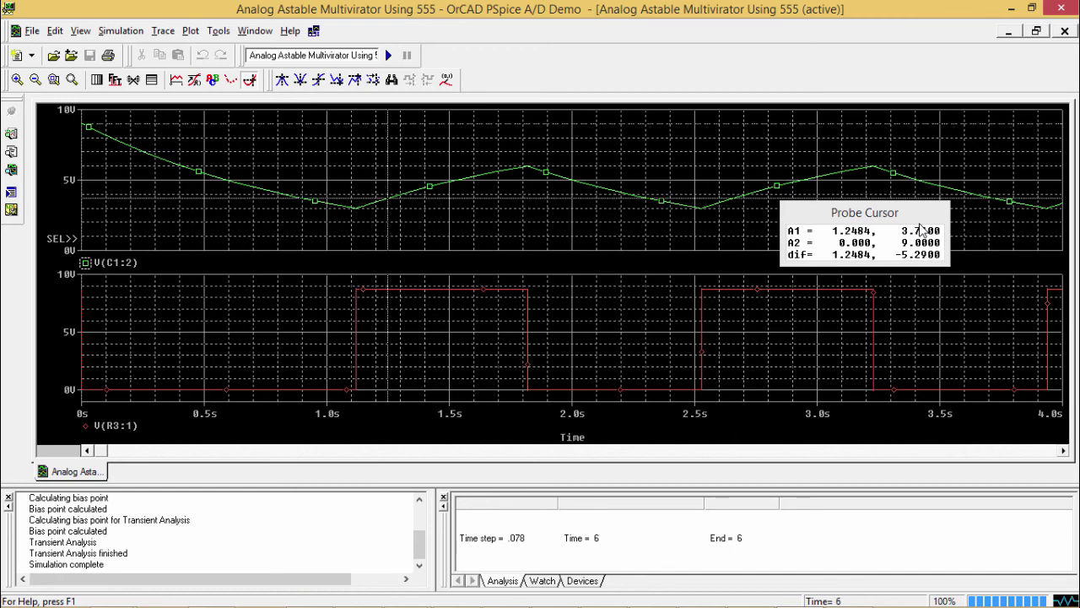
{"action": "key", "text": "Right"}
{"action": "key", "text": "Right"}
{"action": "key", "text": "Right"}
{"action": "key", "text": "Right"}
{"action": "key", "text": "Right"}
{"action": "key", "text": "Right"}
{"action": "key", "text": "Right"}
{"action": "key", "text": "Right"}
{"action": "key", "text": "Right"}
{"action": "key", "text": "Right"}
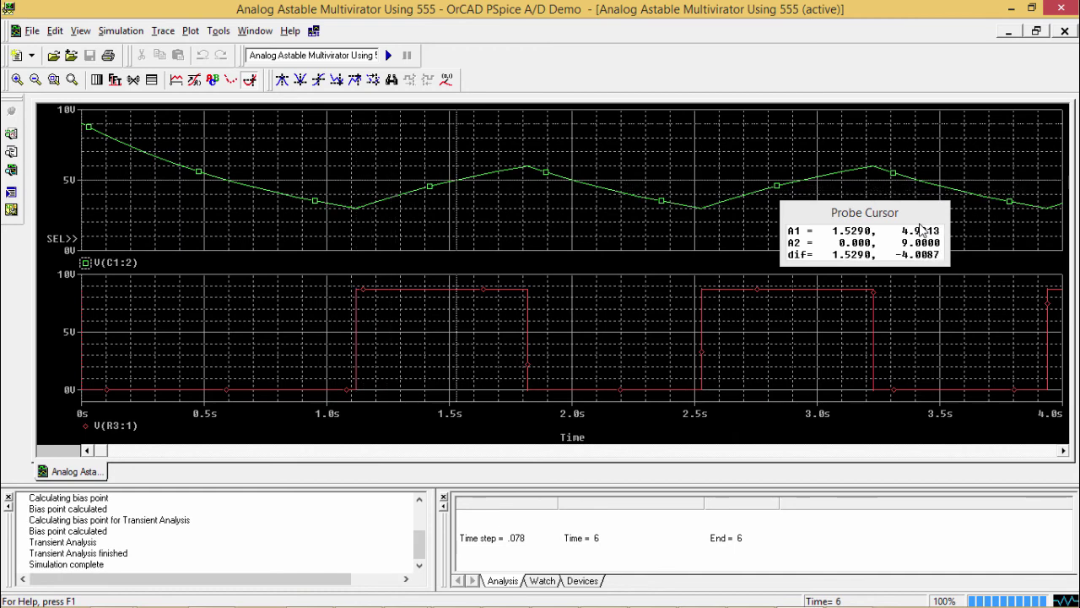
{"action": "key", "text": "Right"}
{"action": "key", "text": "Right"}
{"action": "key", "text": "Right"}
{"action": "key", "text": "Right"}
{"action": "key", "text": "Right"}
{"action": "key", "text": "Right"}
{"action": "key", "text": "Right"}
{"action": "key", "text": "Right"}
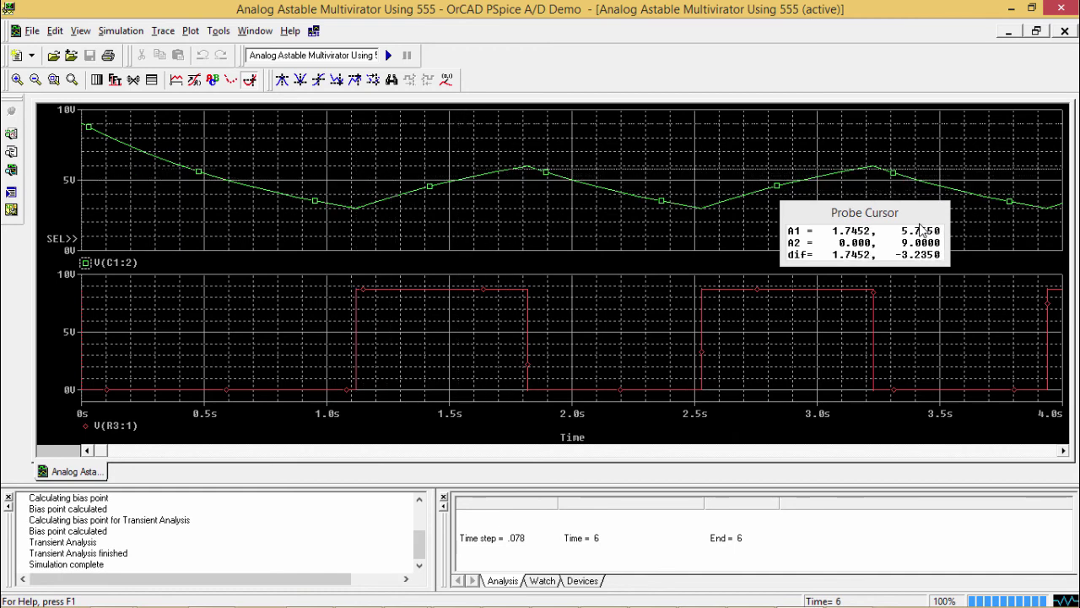
{"action": "key", "text": "Right"}
{"action": "key", "text": "Right"}
{"action": "key", "text": "Right"}
{"action": "key", "text": "Right"}
{"action": "key", "text": "Right"}
{"action": "key", "text": "Right"}
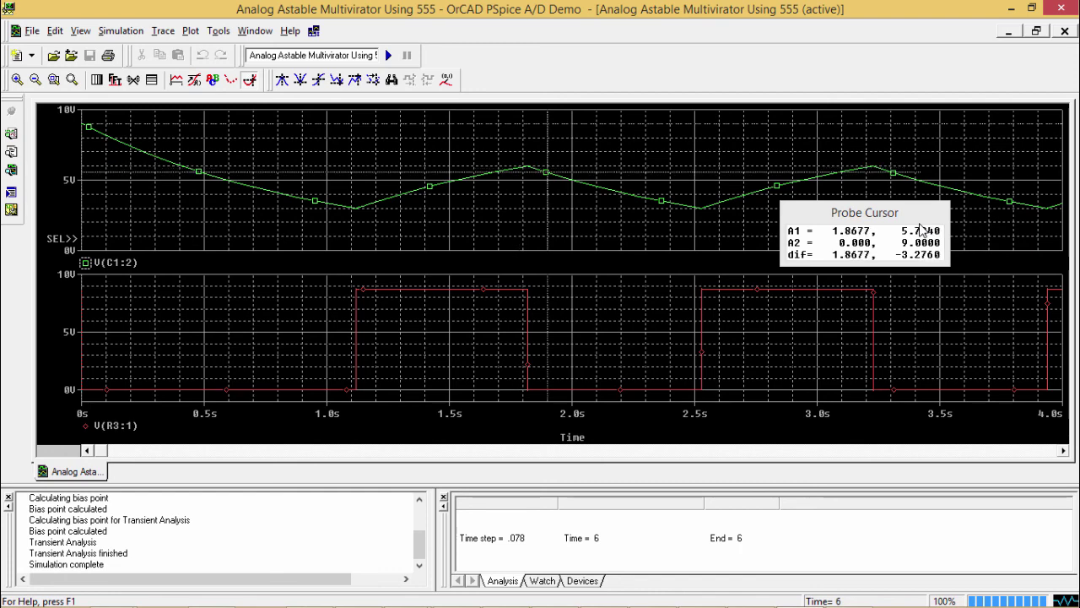
{"action": "key", "text": "Right"}
{"action": "key", "text": "Right"}
{"action": "key", "text": "Right"}
{"action": "key", "text": "Right"}
{"action": "key", "text": "Right"}
{"action": "key", "text": "Right"}
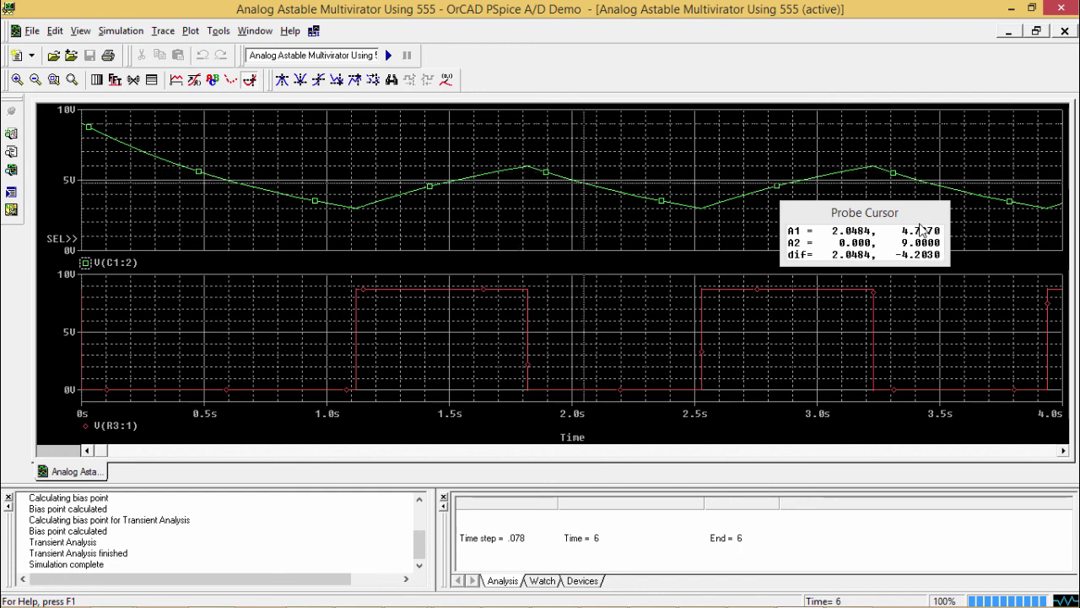